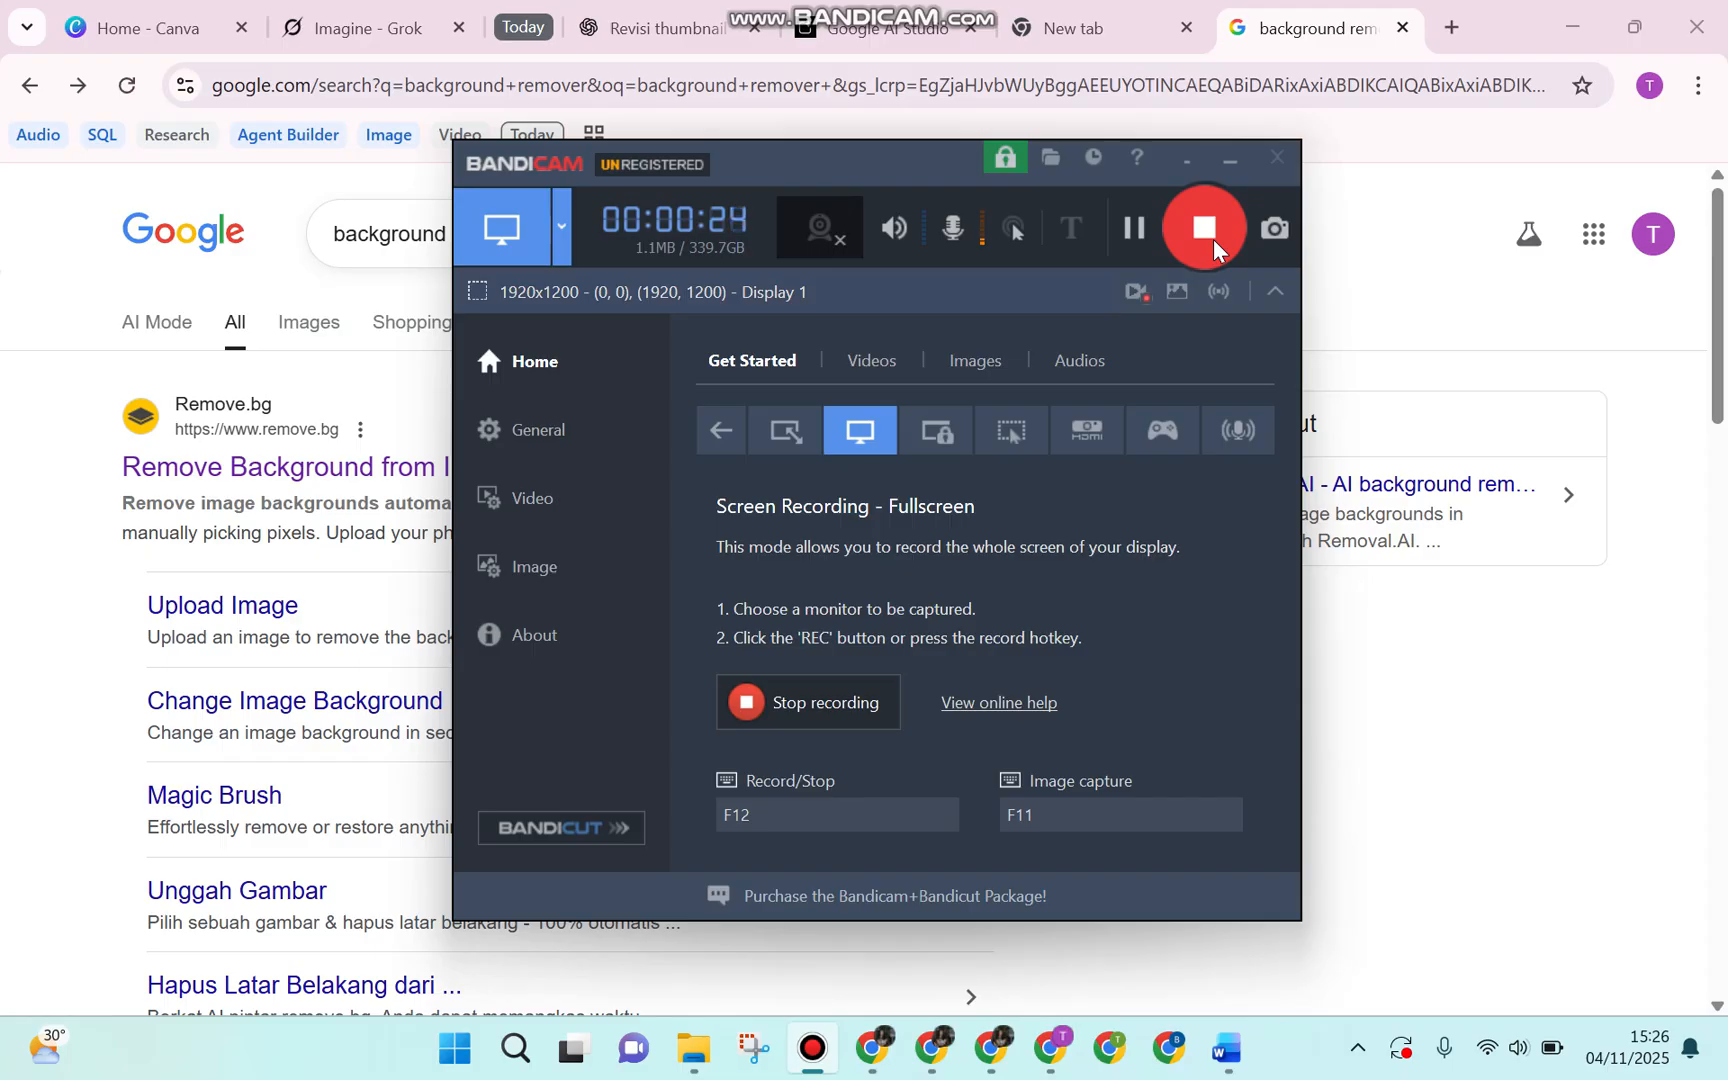
Open the remove.bg site from the search results and upload the image "remove the background" from the 17 Oct folder
click(1229, 163)
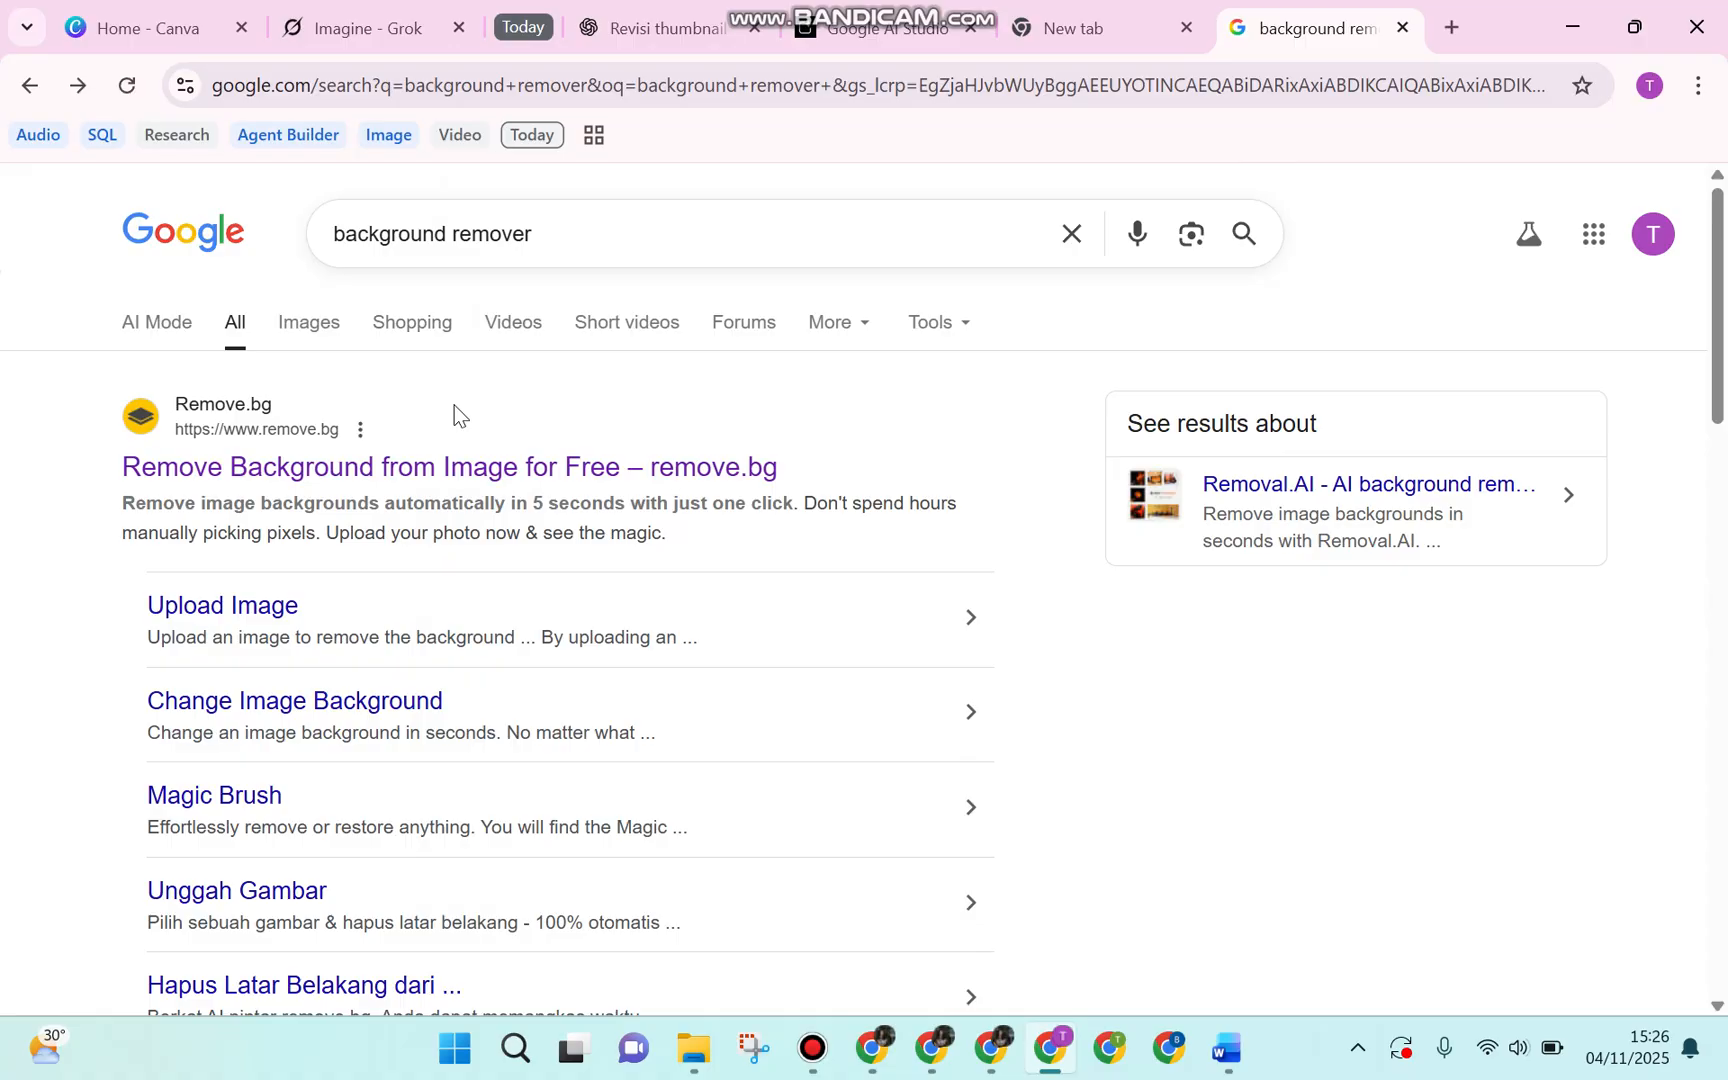
click(567, 466)
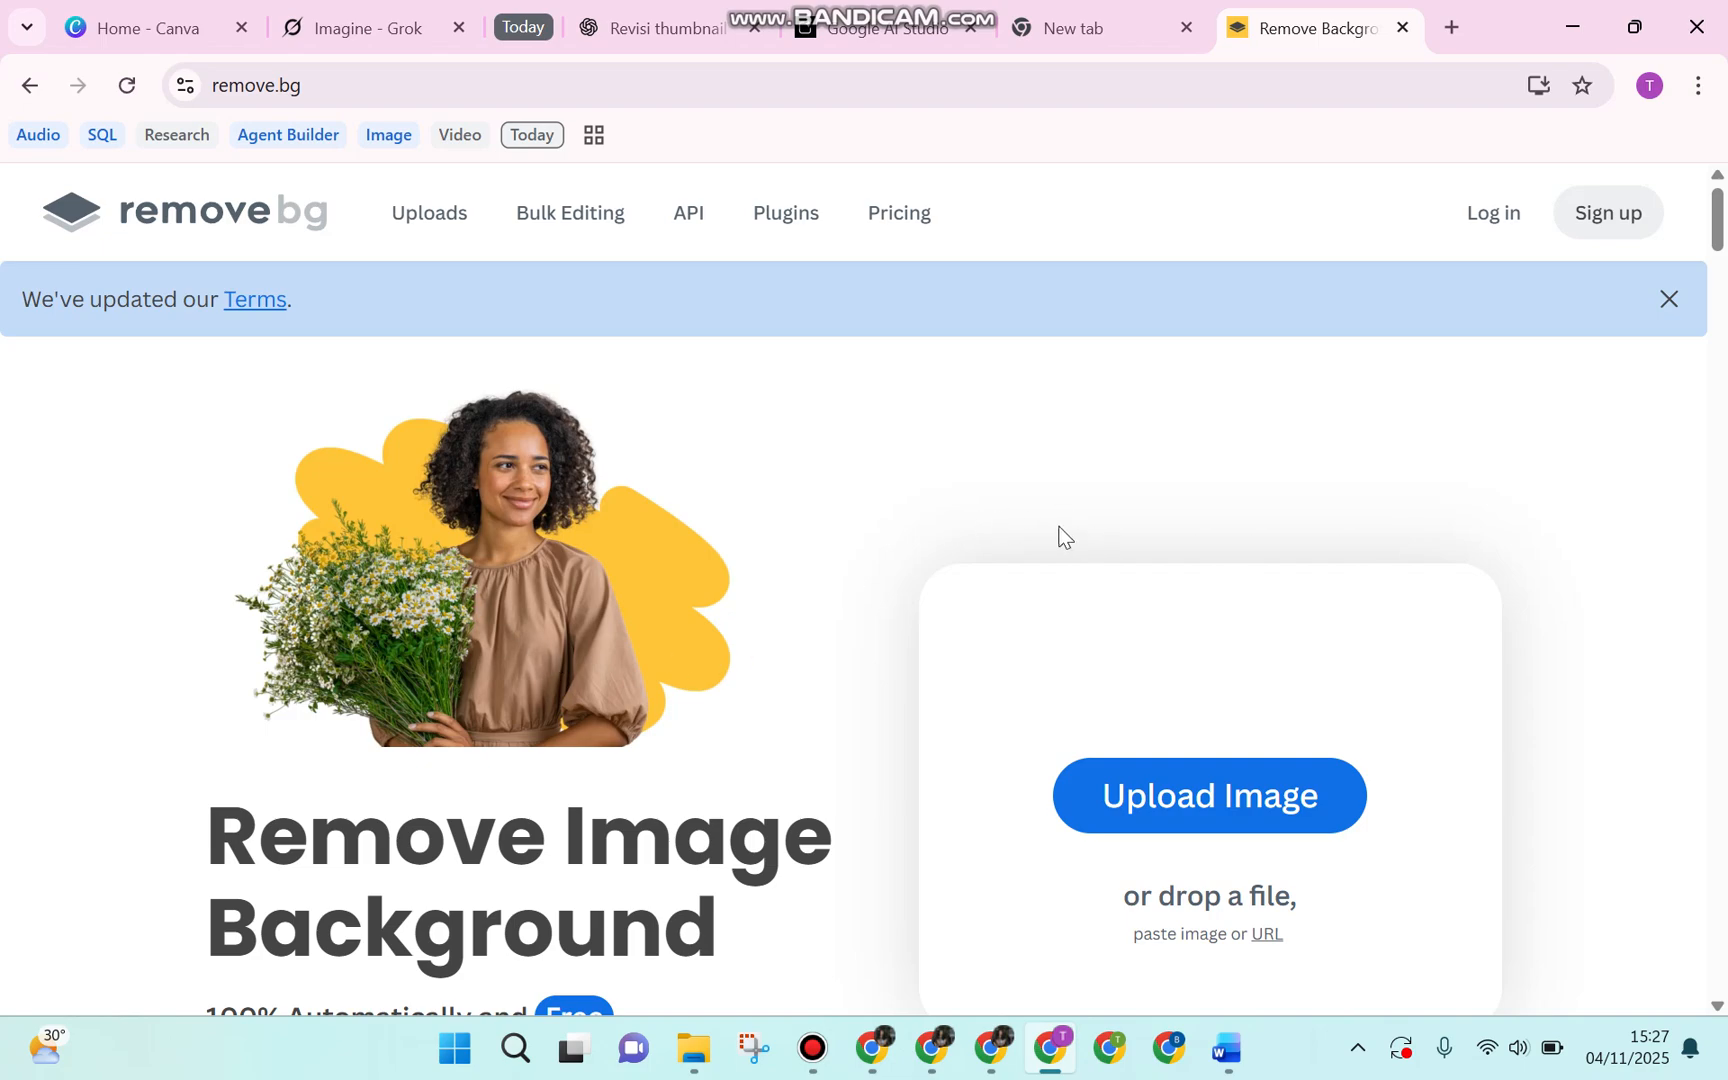
click(1130, 798)
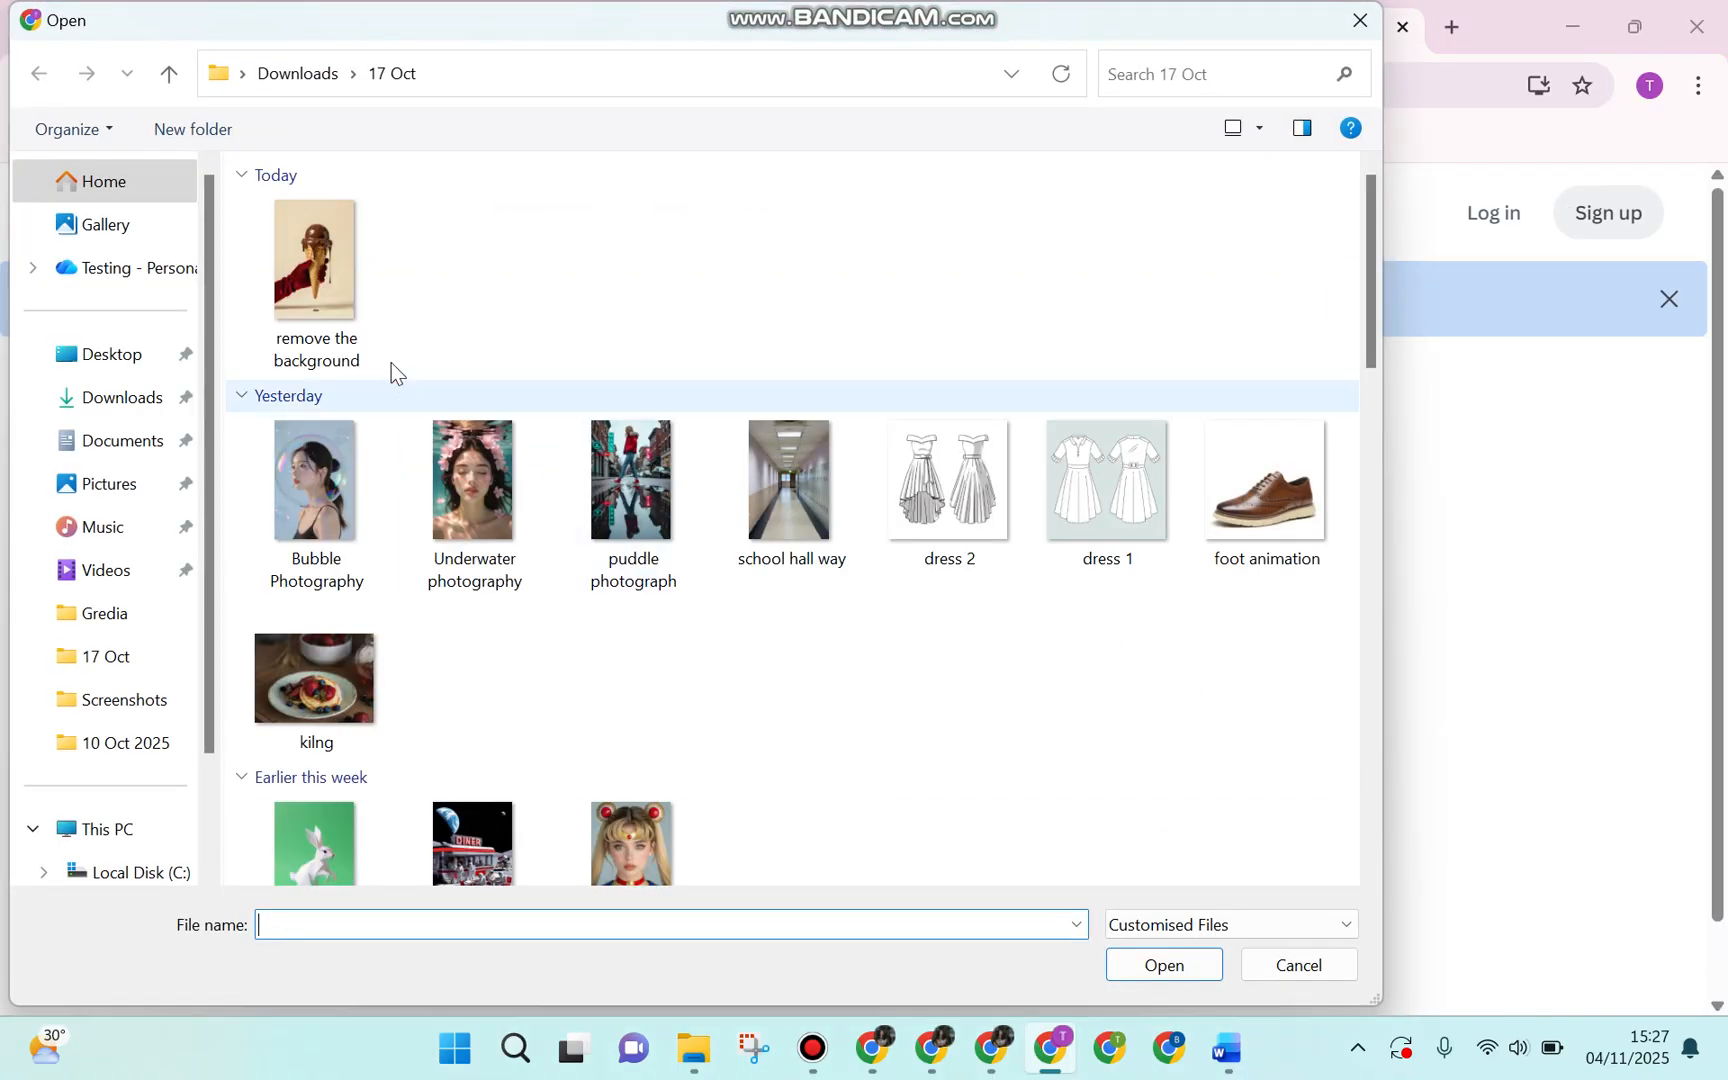
click(290, 266)
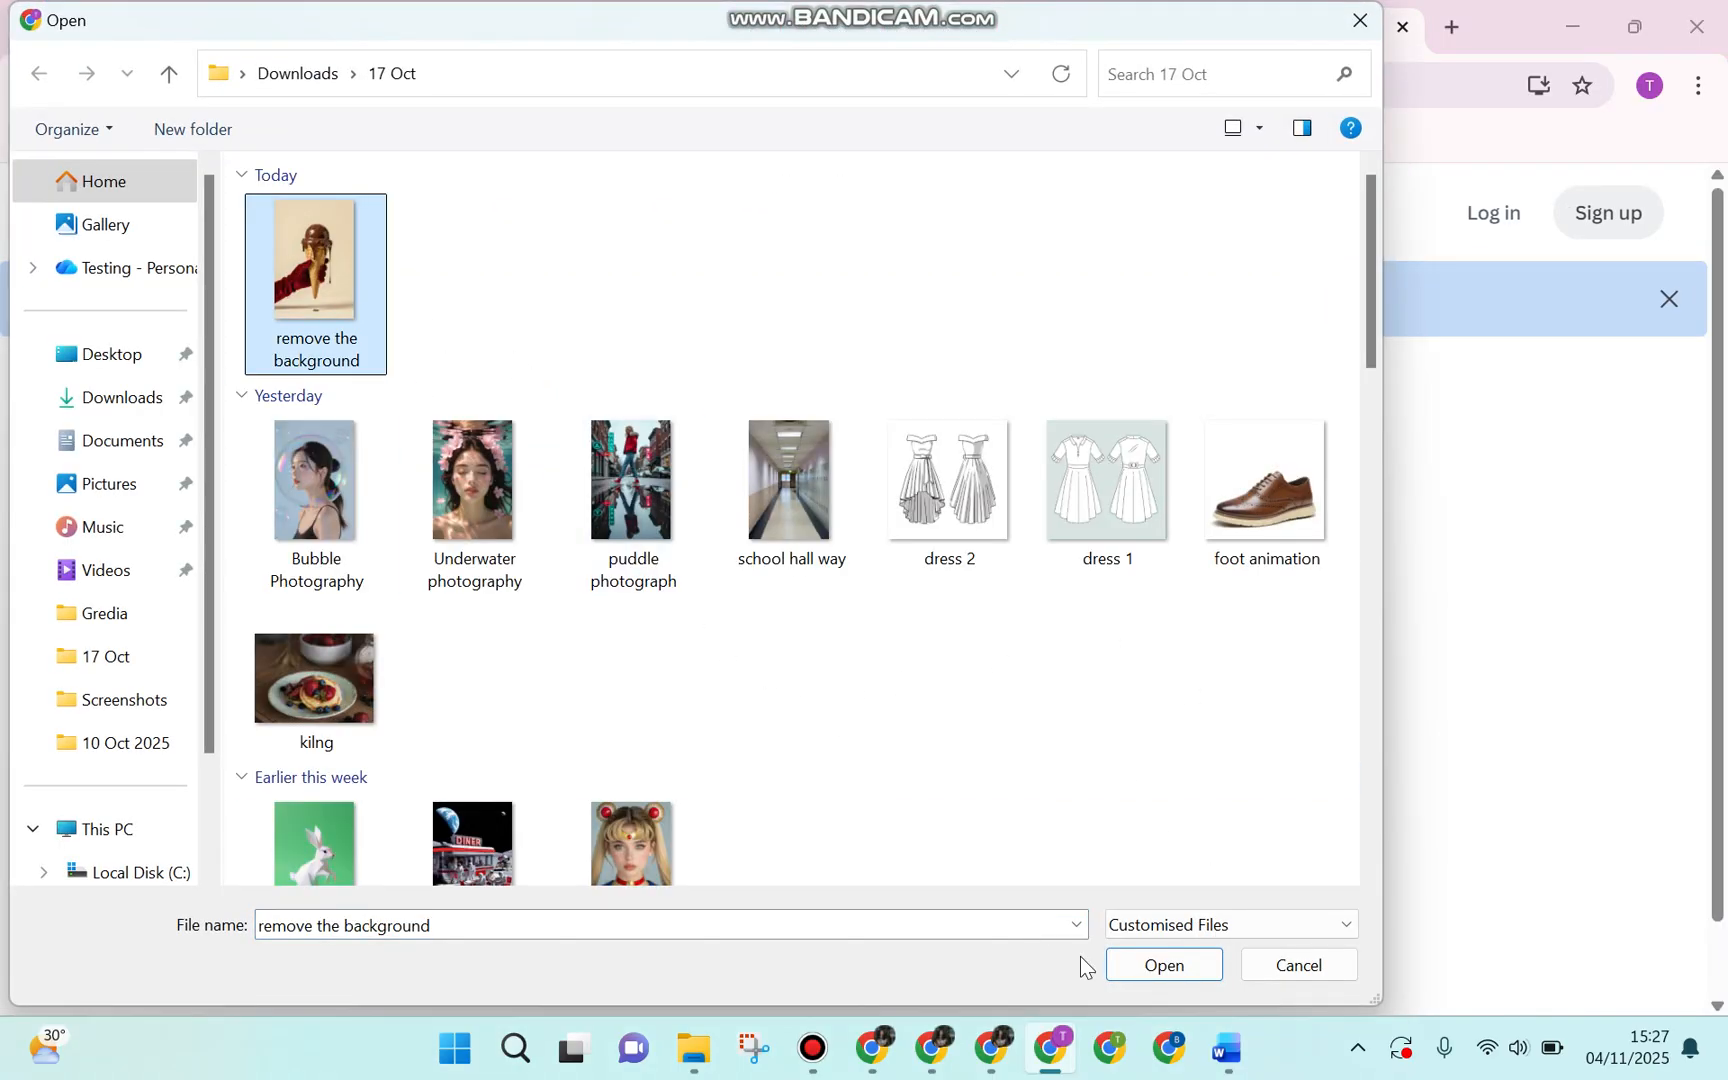
click(1118, 963)
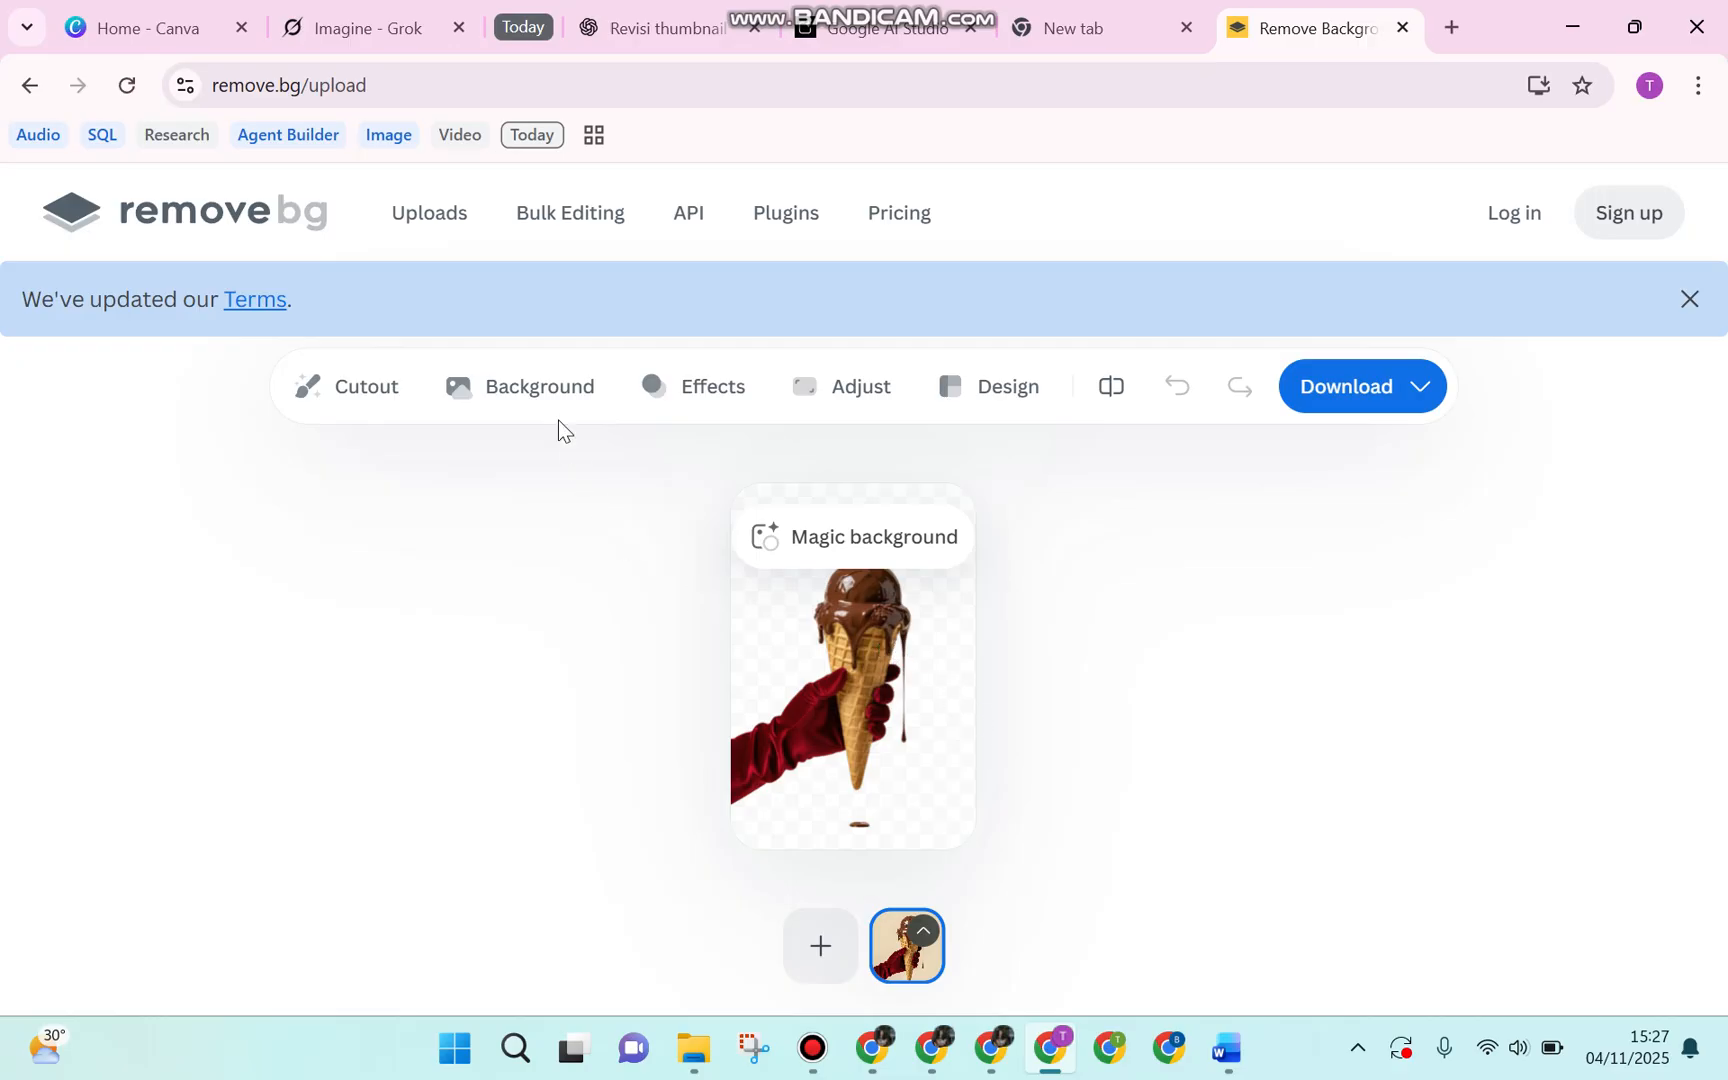
Try the sunlit forest and the green mountain Magic backgrounds behind the ice cream cone
click(504, 398)
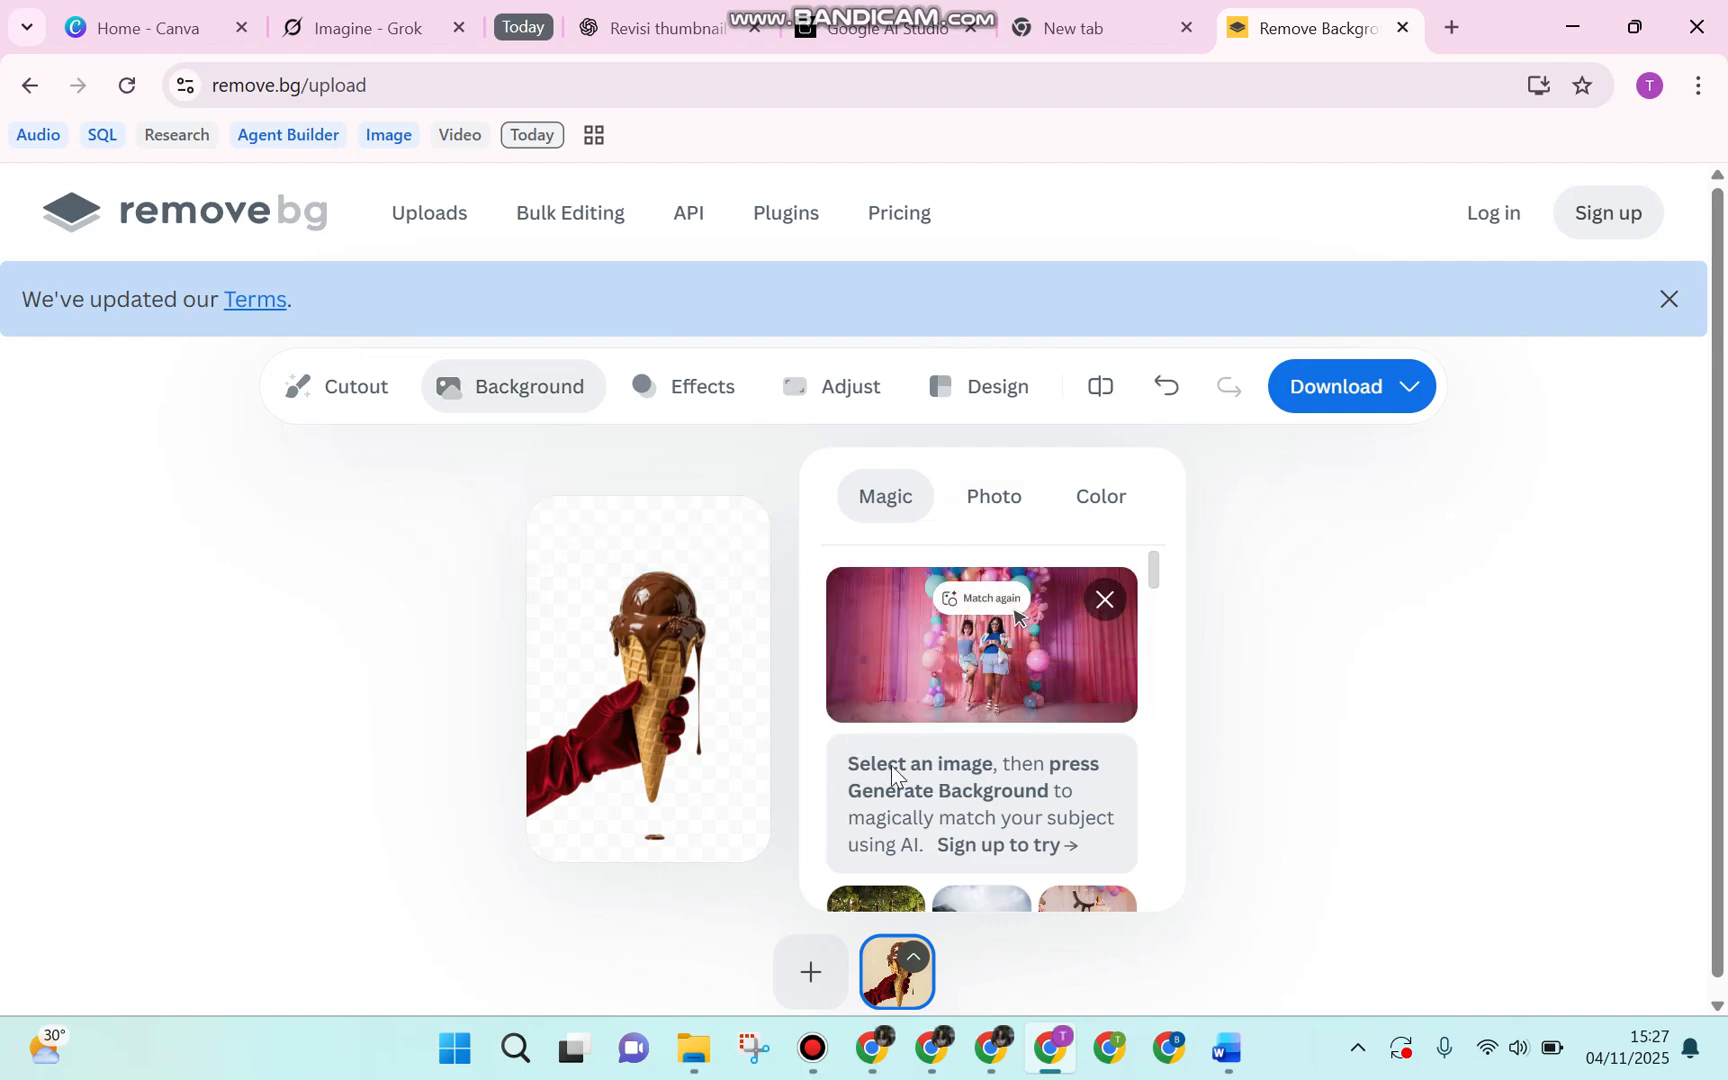
scroll(891, 765, down, 3)
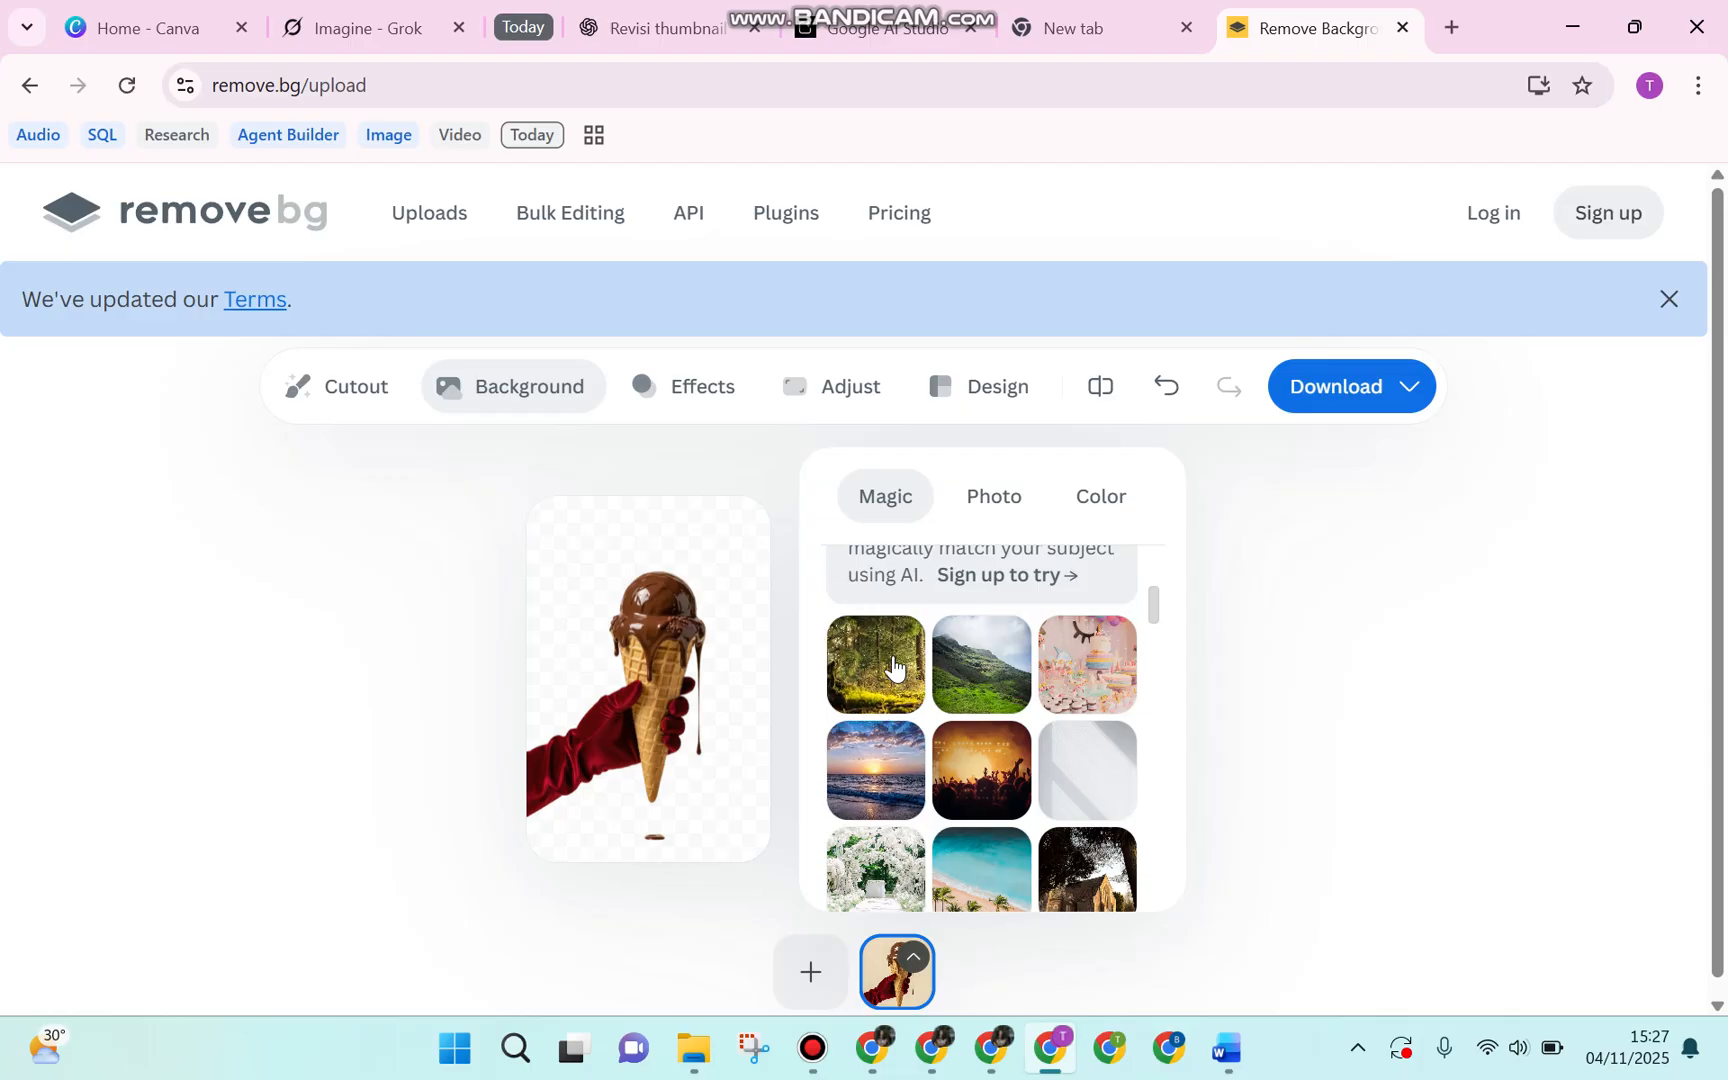
click(893, 667)
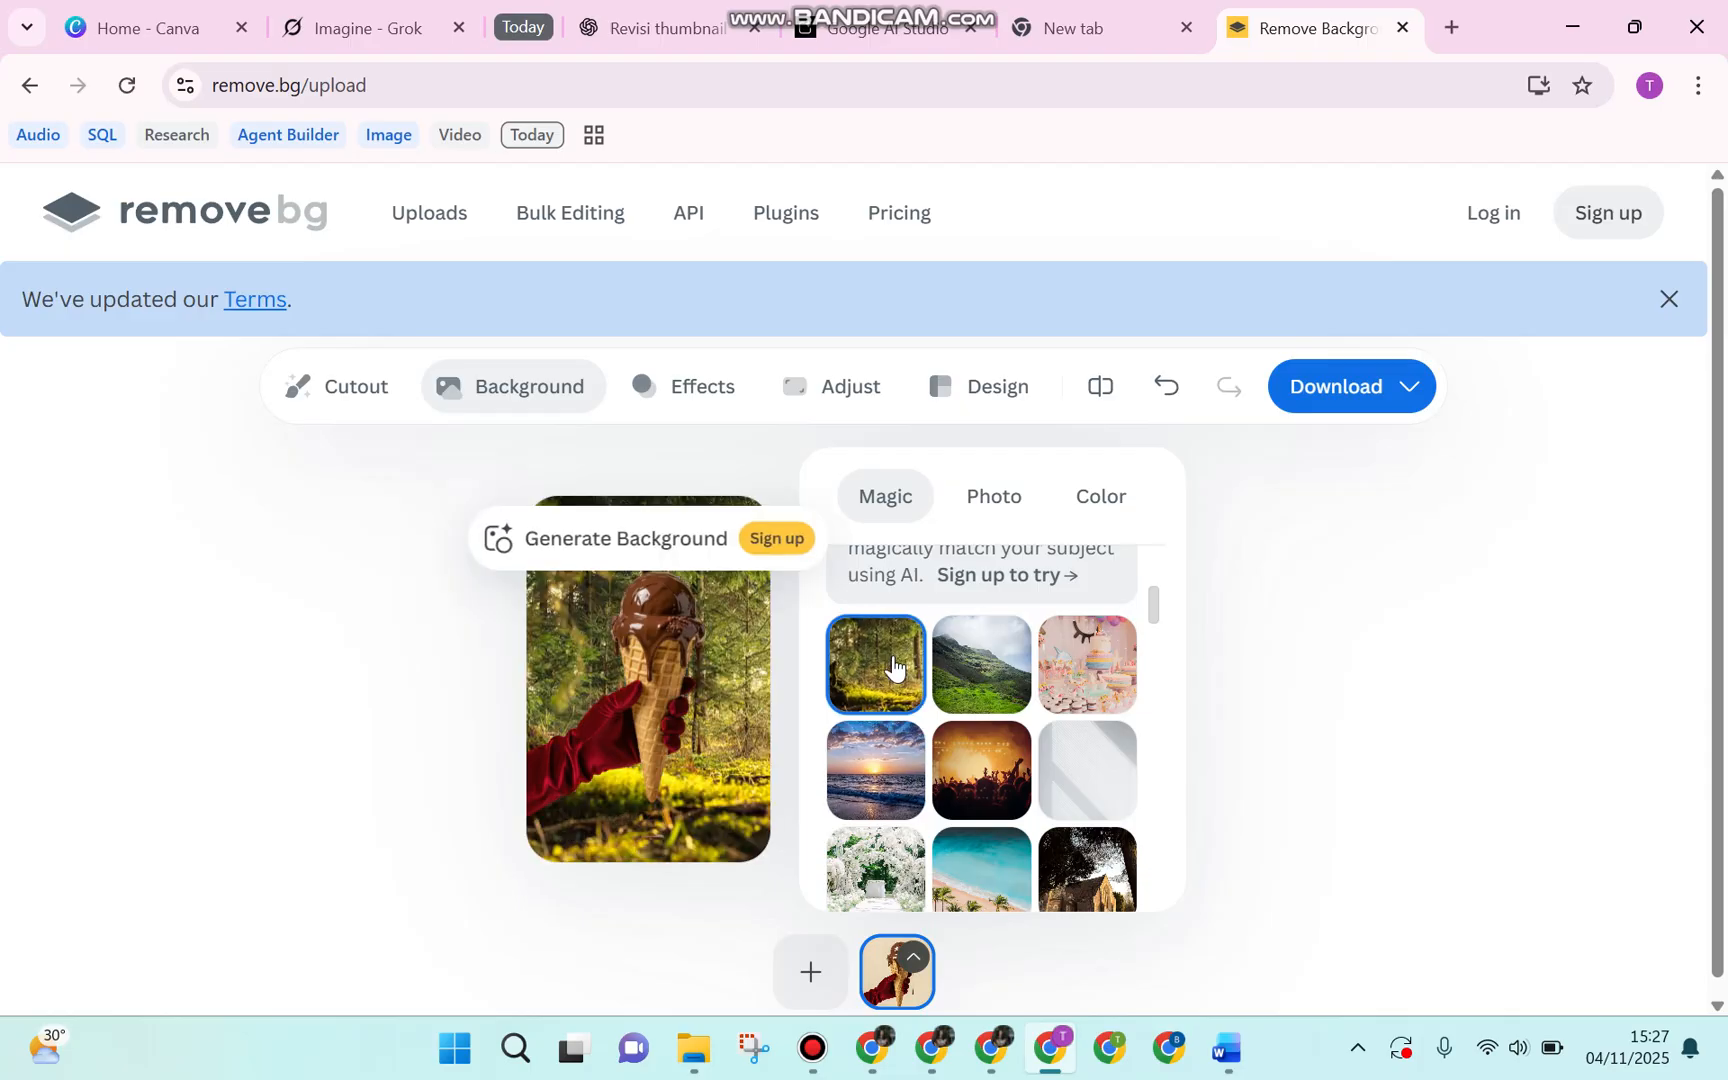
click(985, 672)
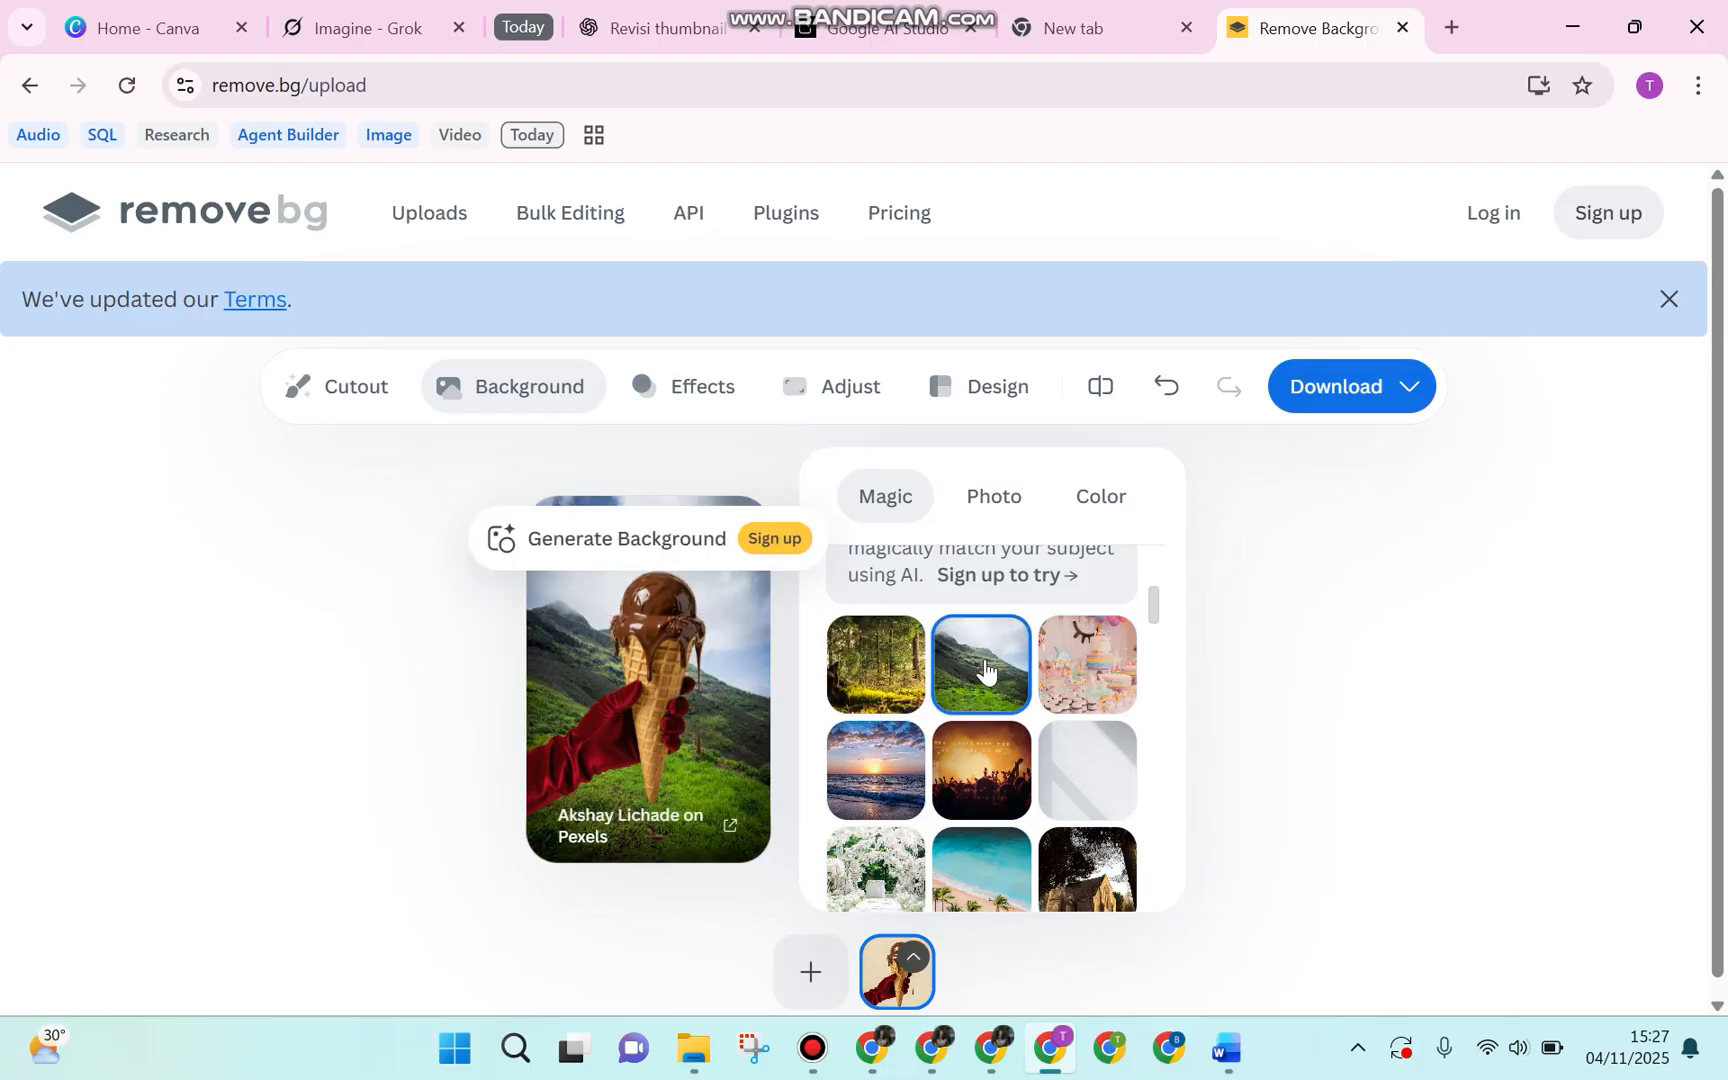
click(998, 492)
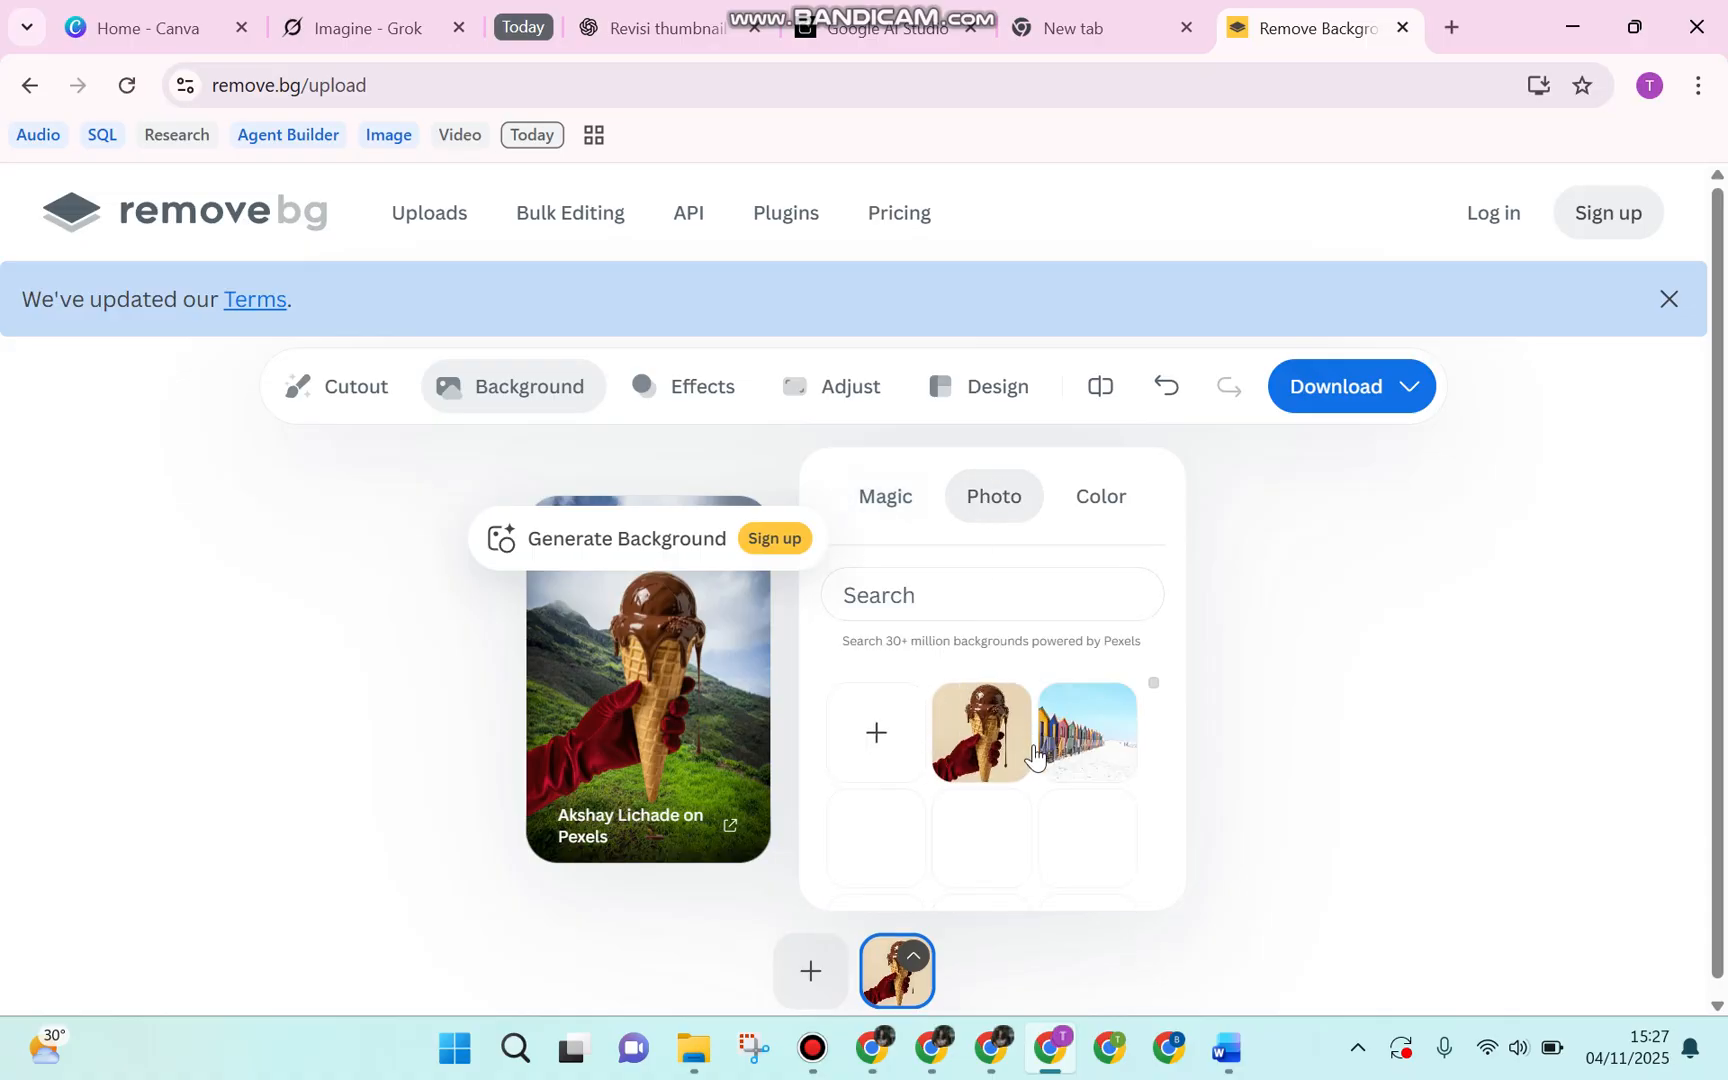
click(892, 714)
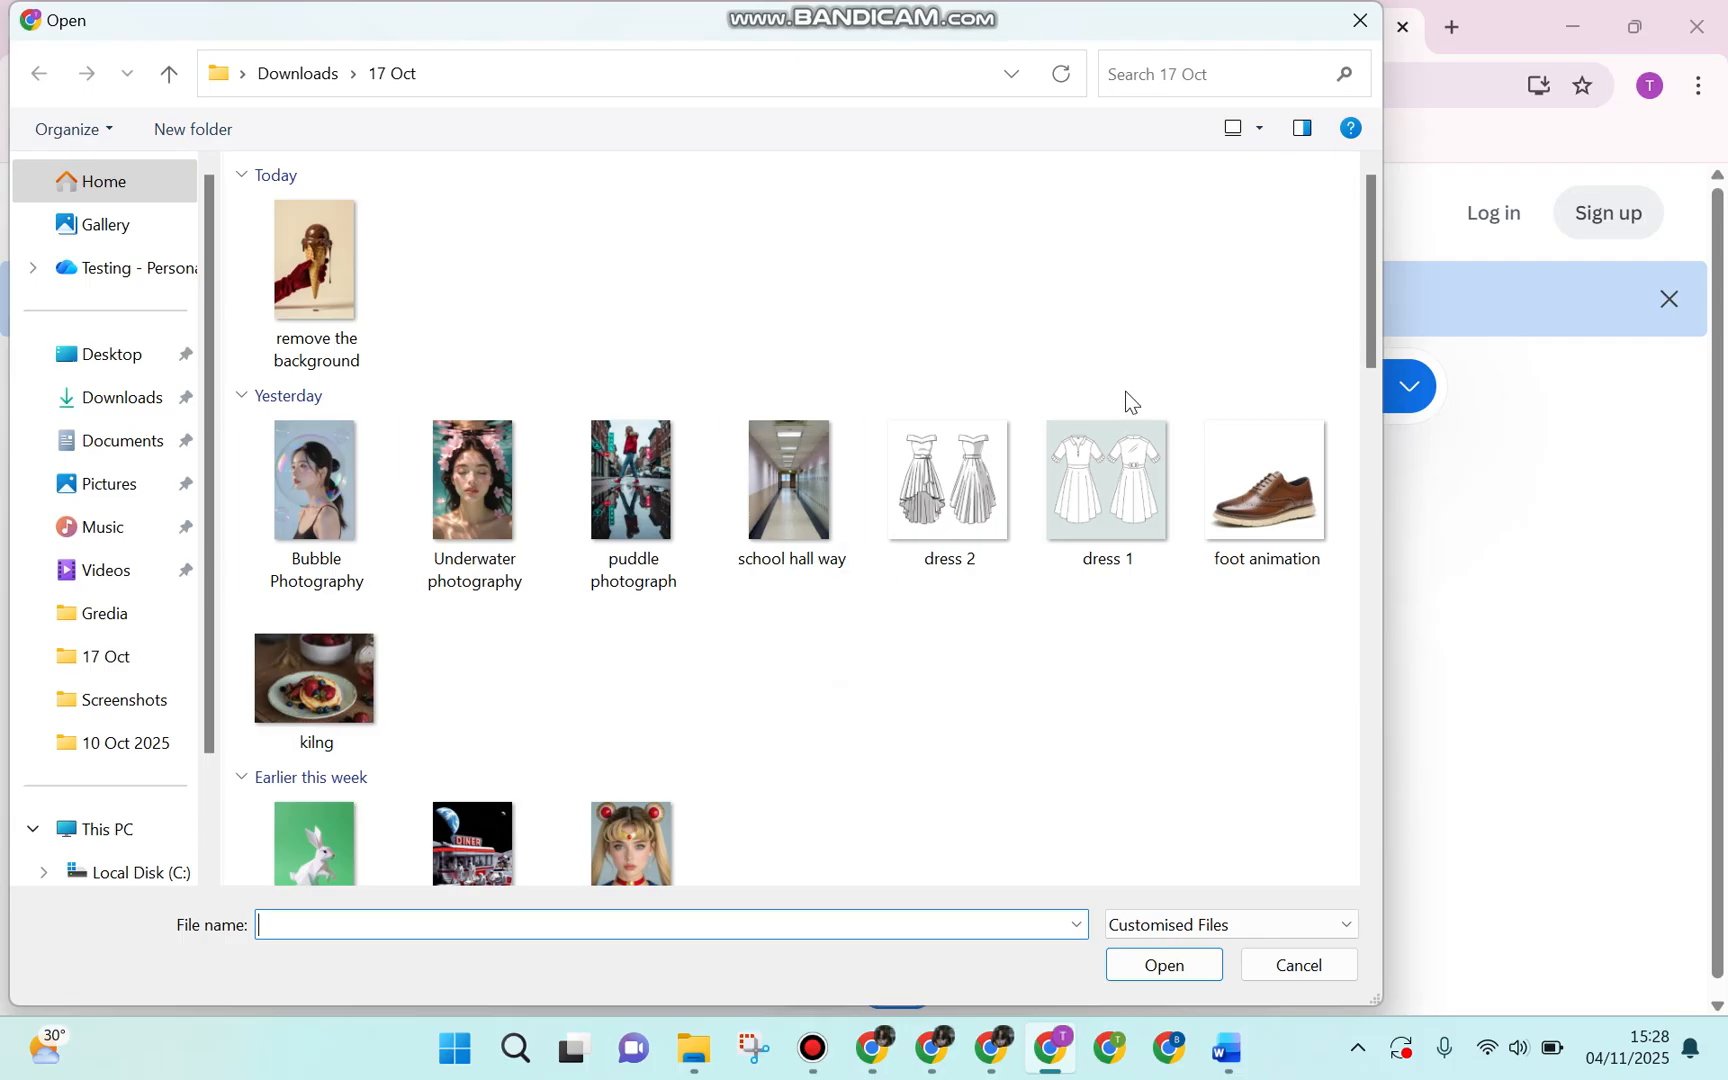
click(1360, 20)
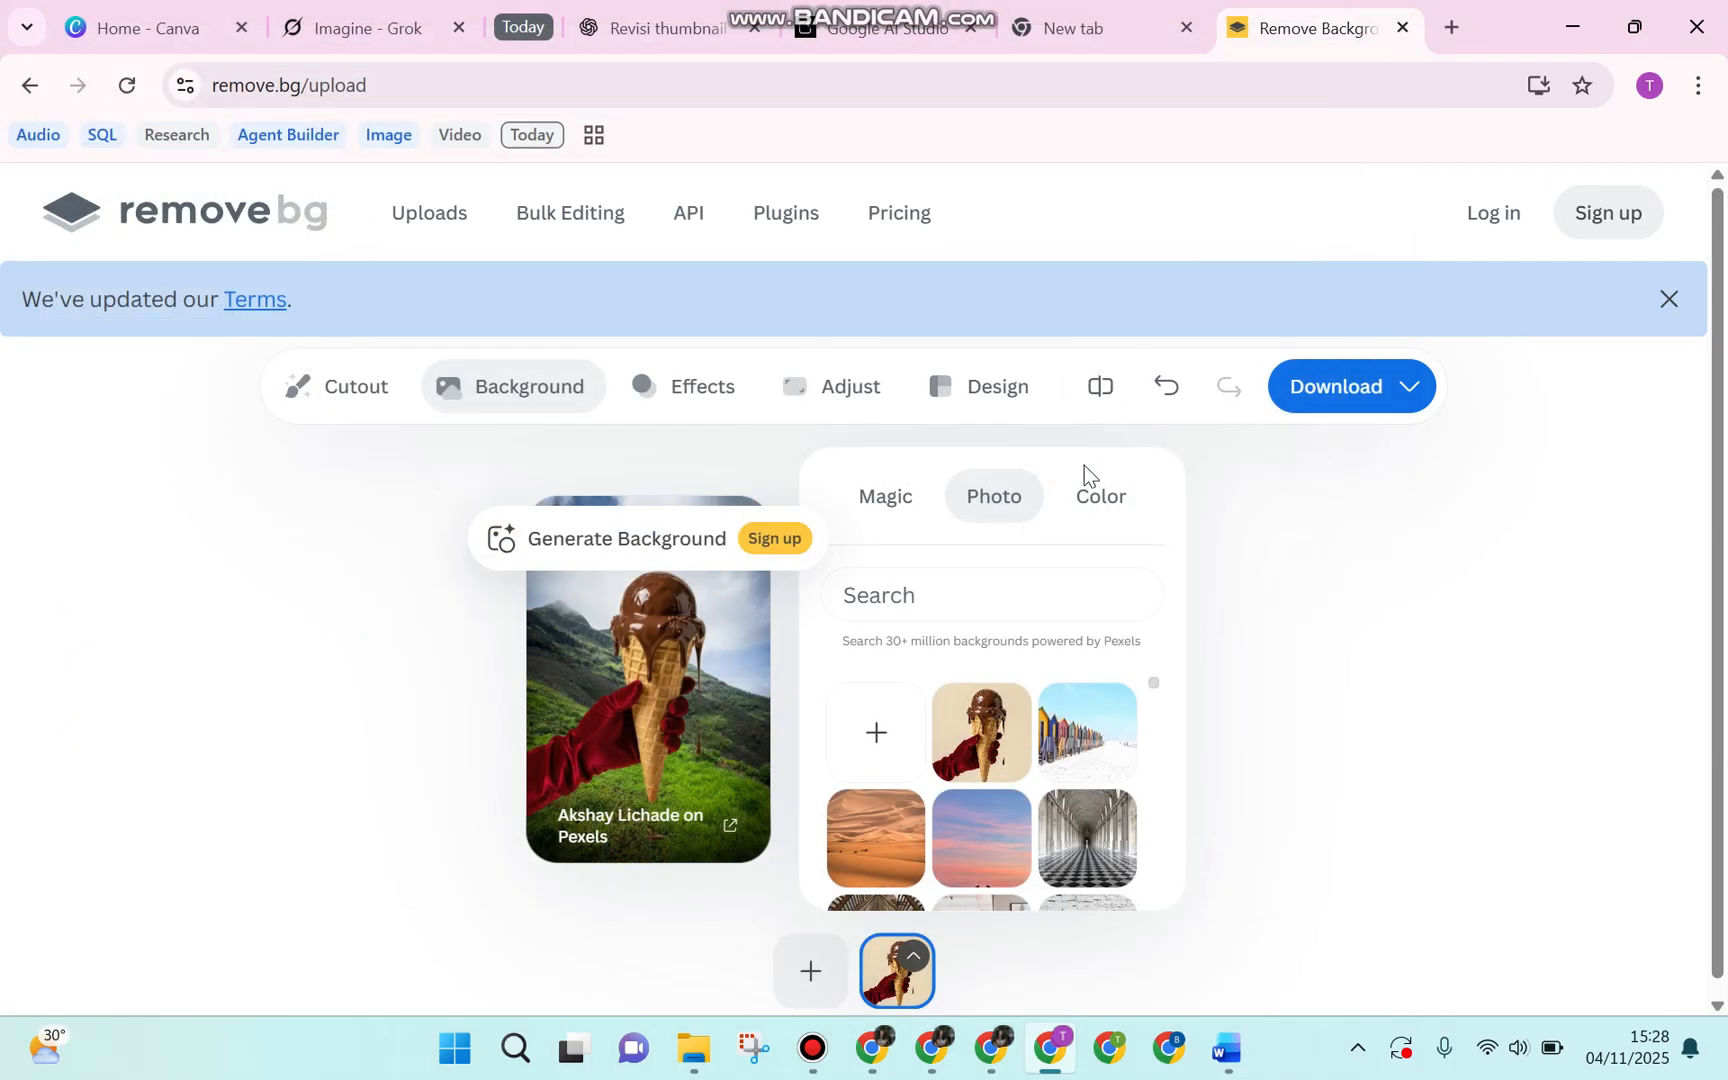
Try a plain white background, and a custom yellow one with RGB 255, 221, 0
click(1106, 519)
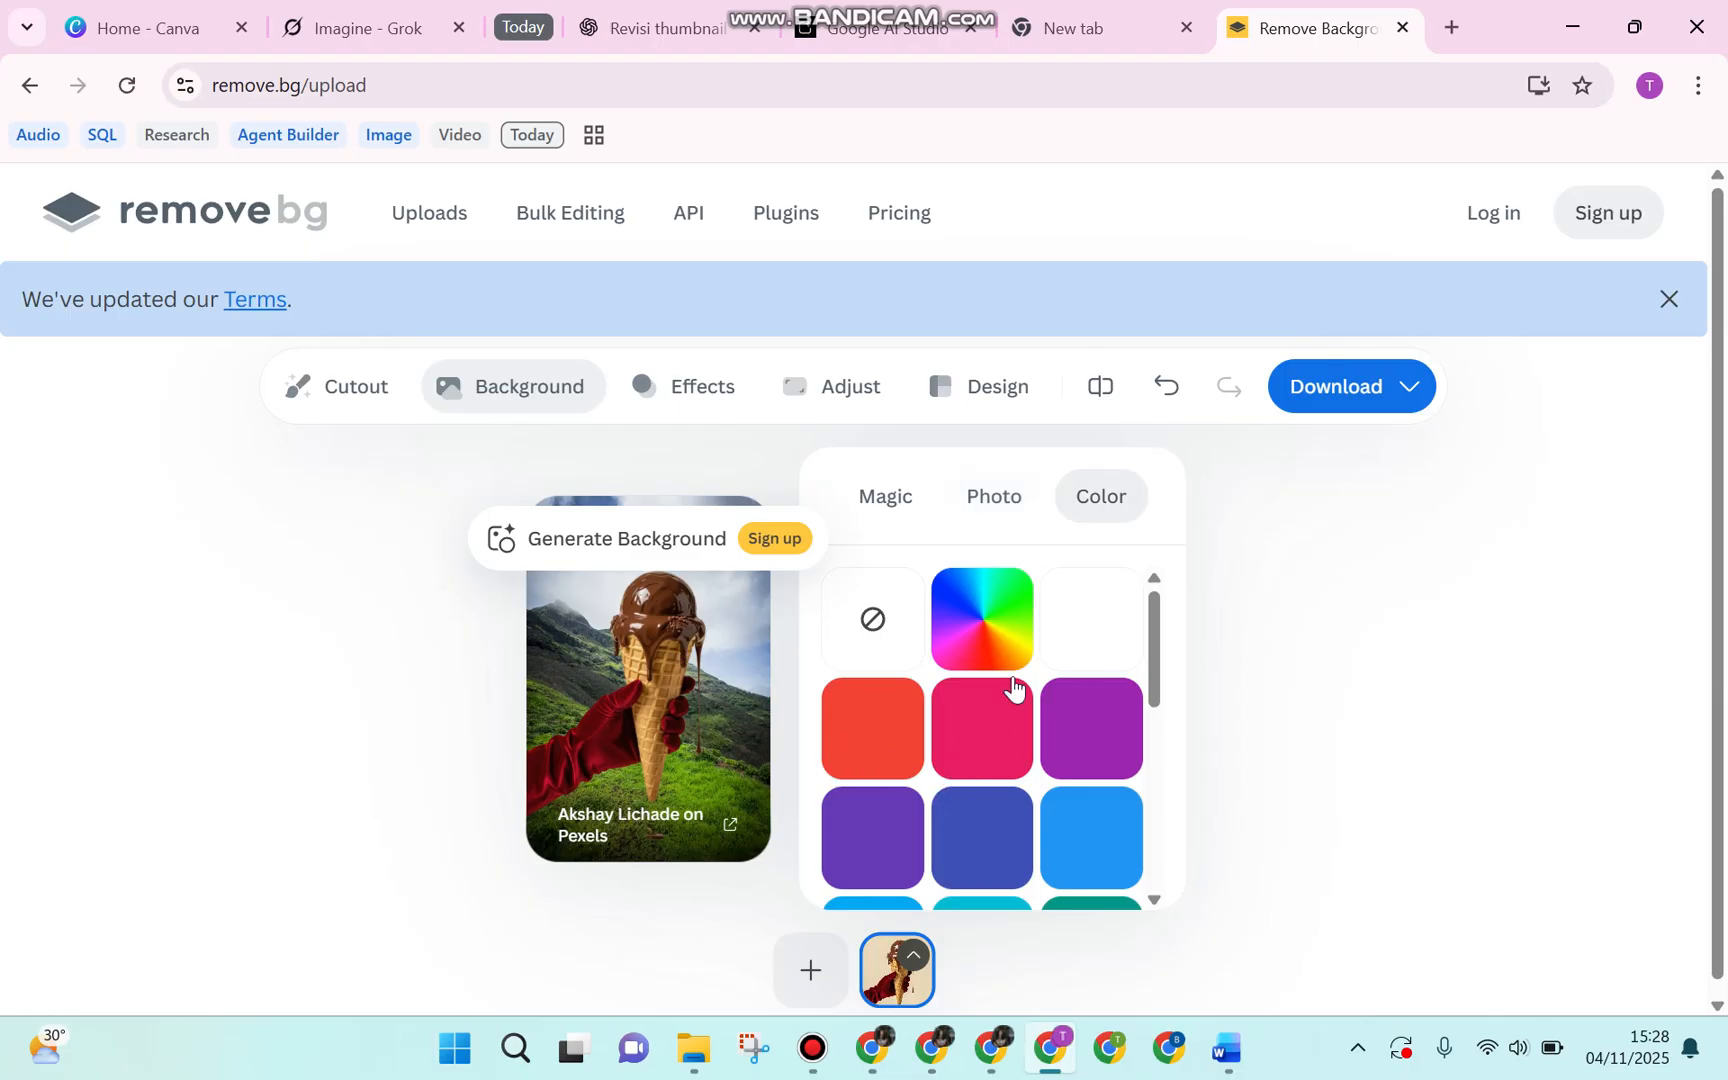
click(1068, 636)
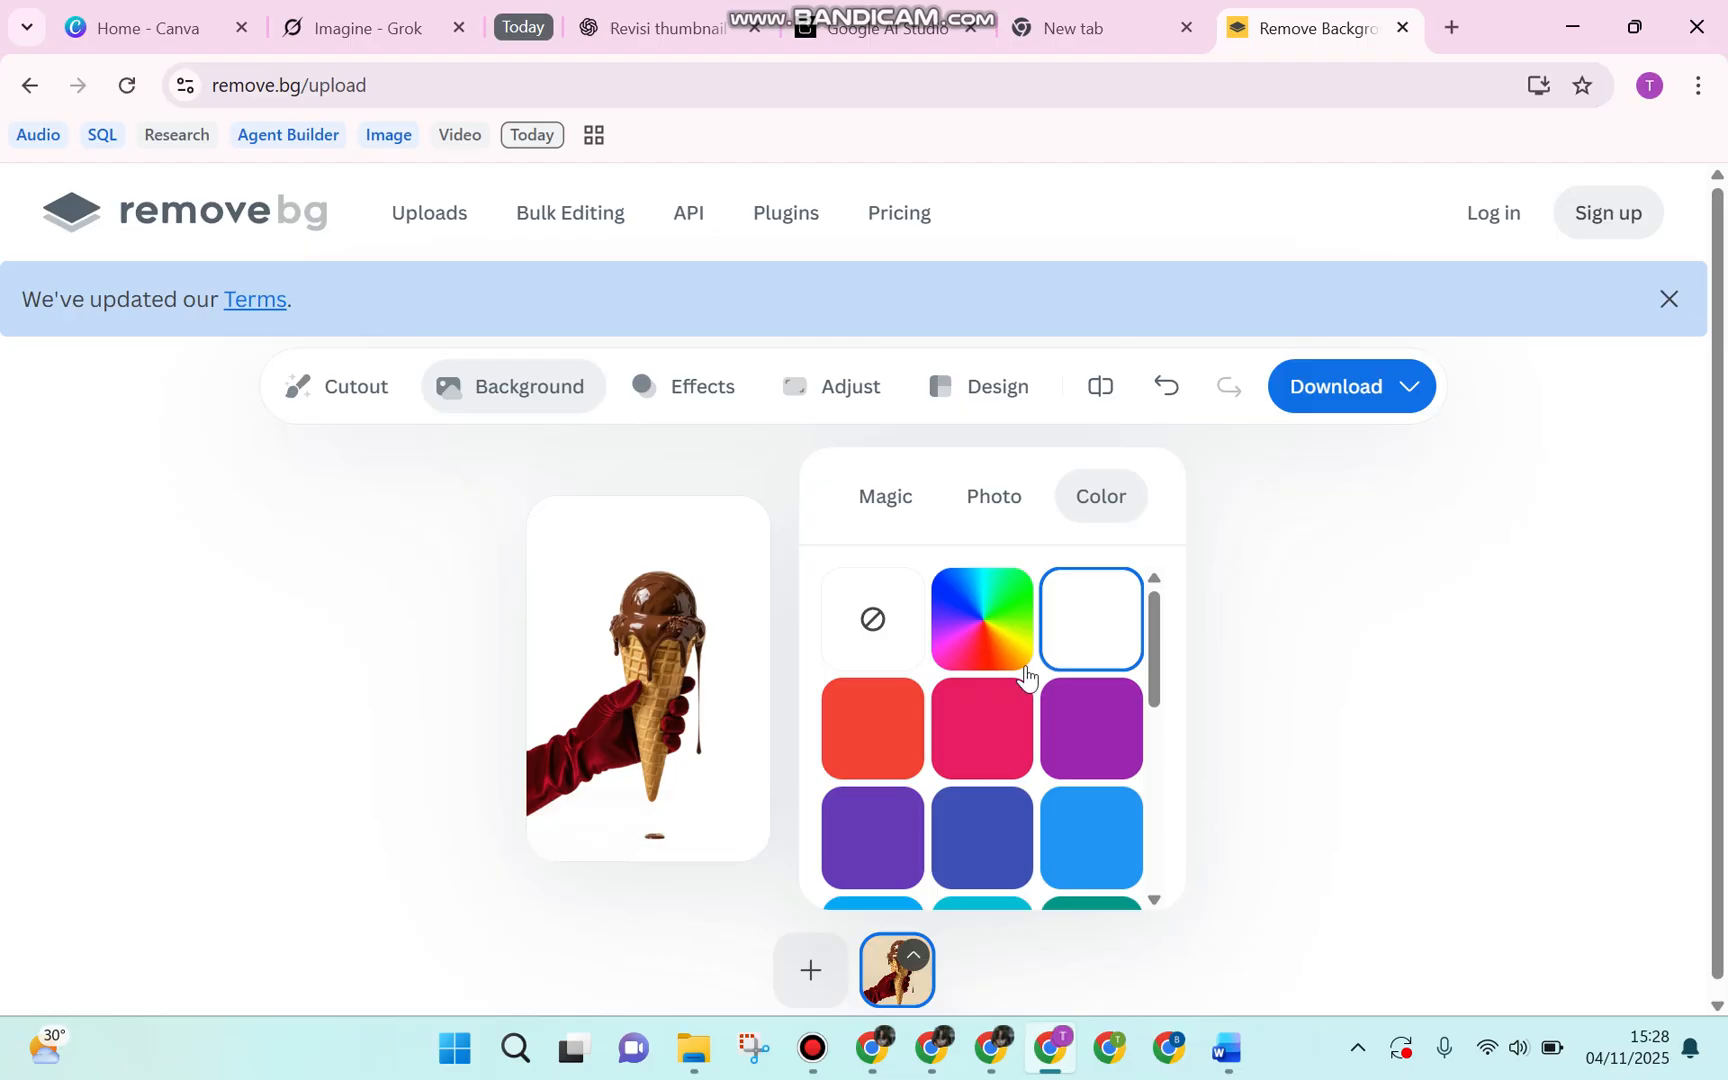
click(1002, 640)
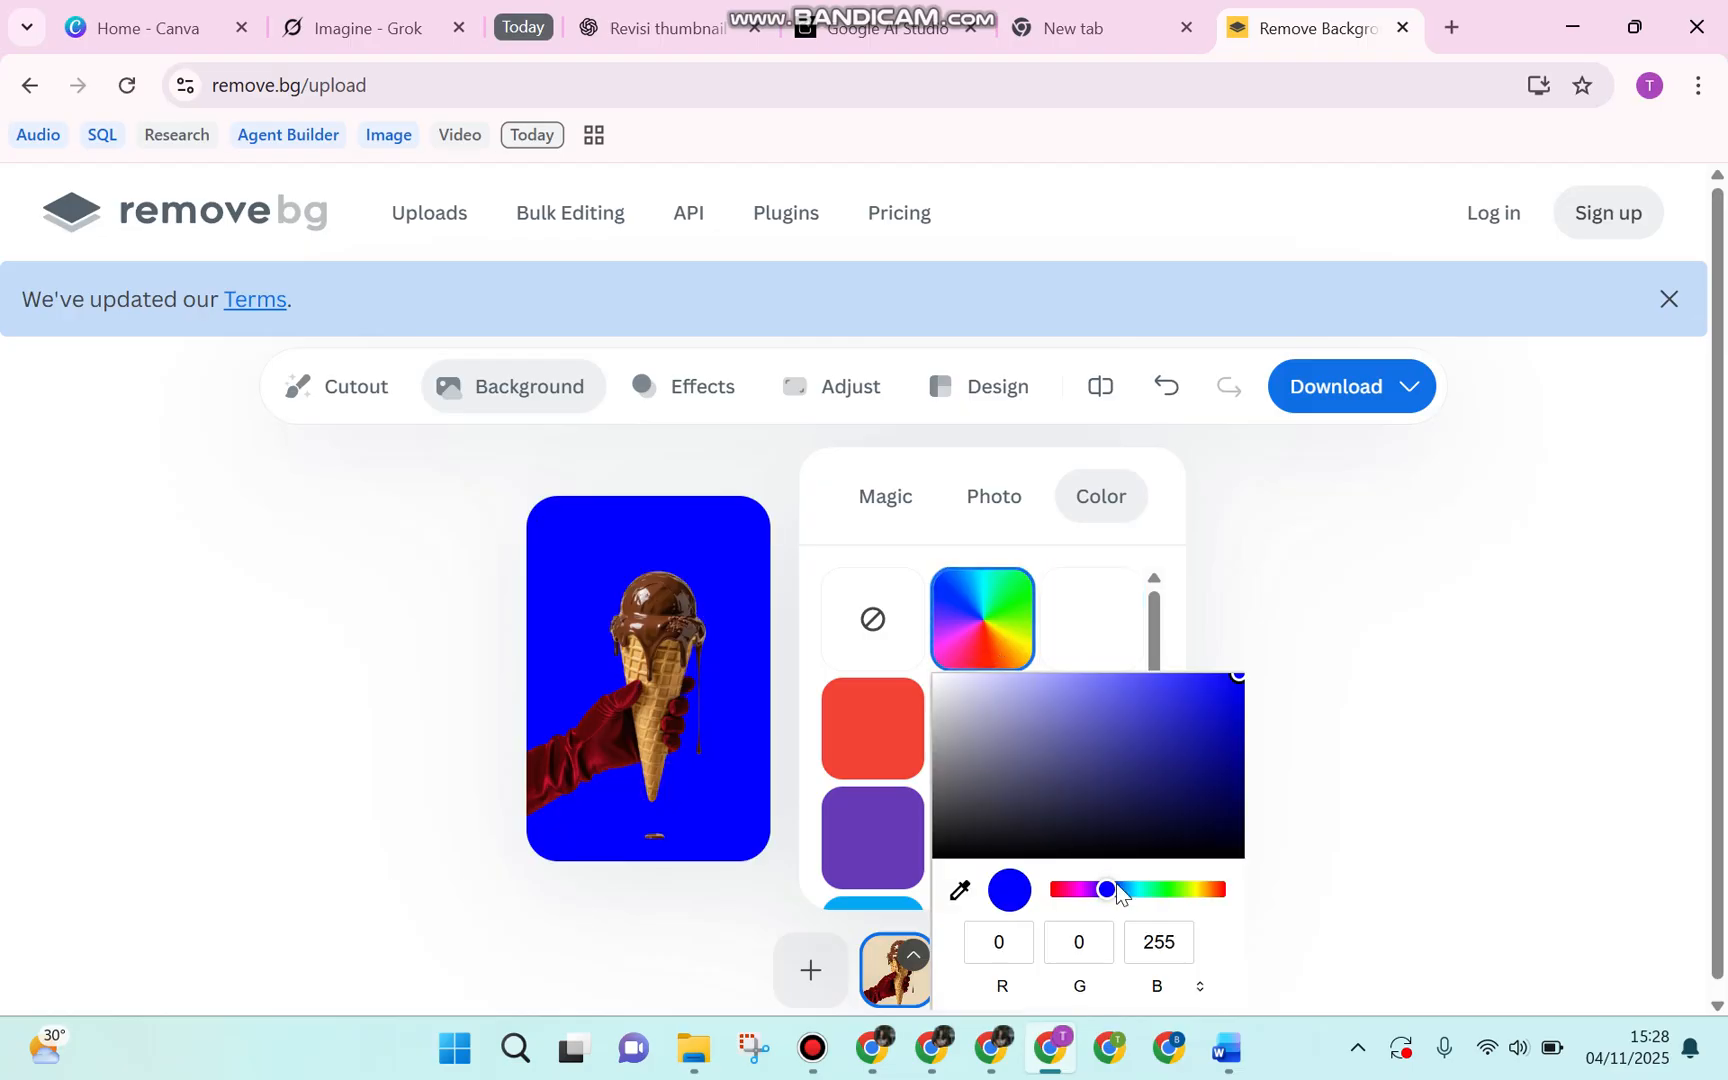
drag(1112, 890, 1199, 891)
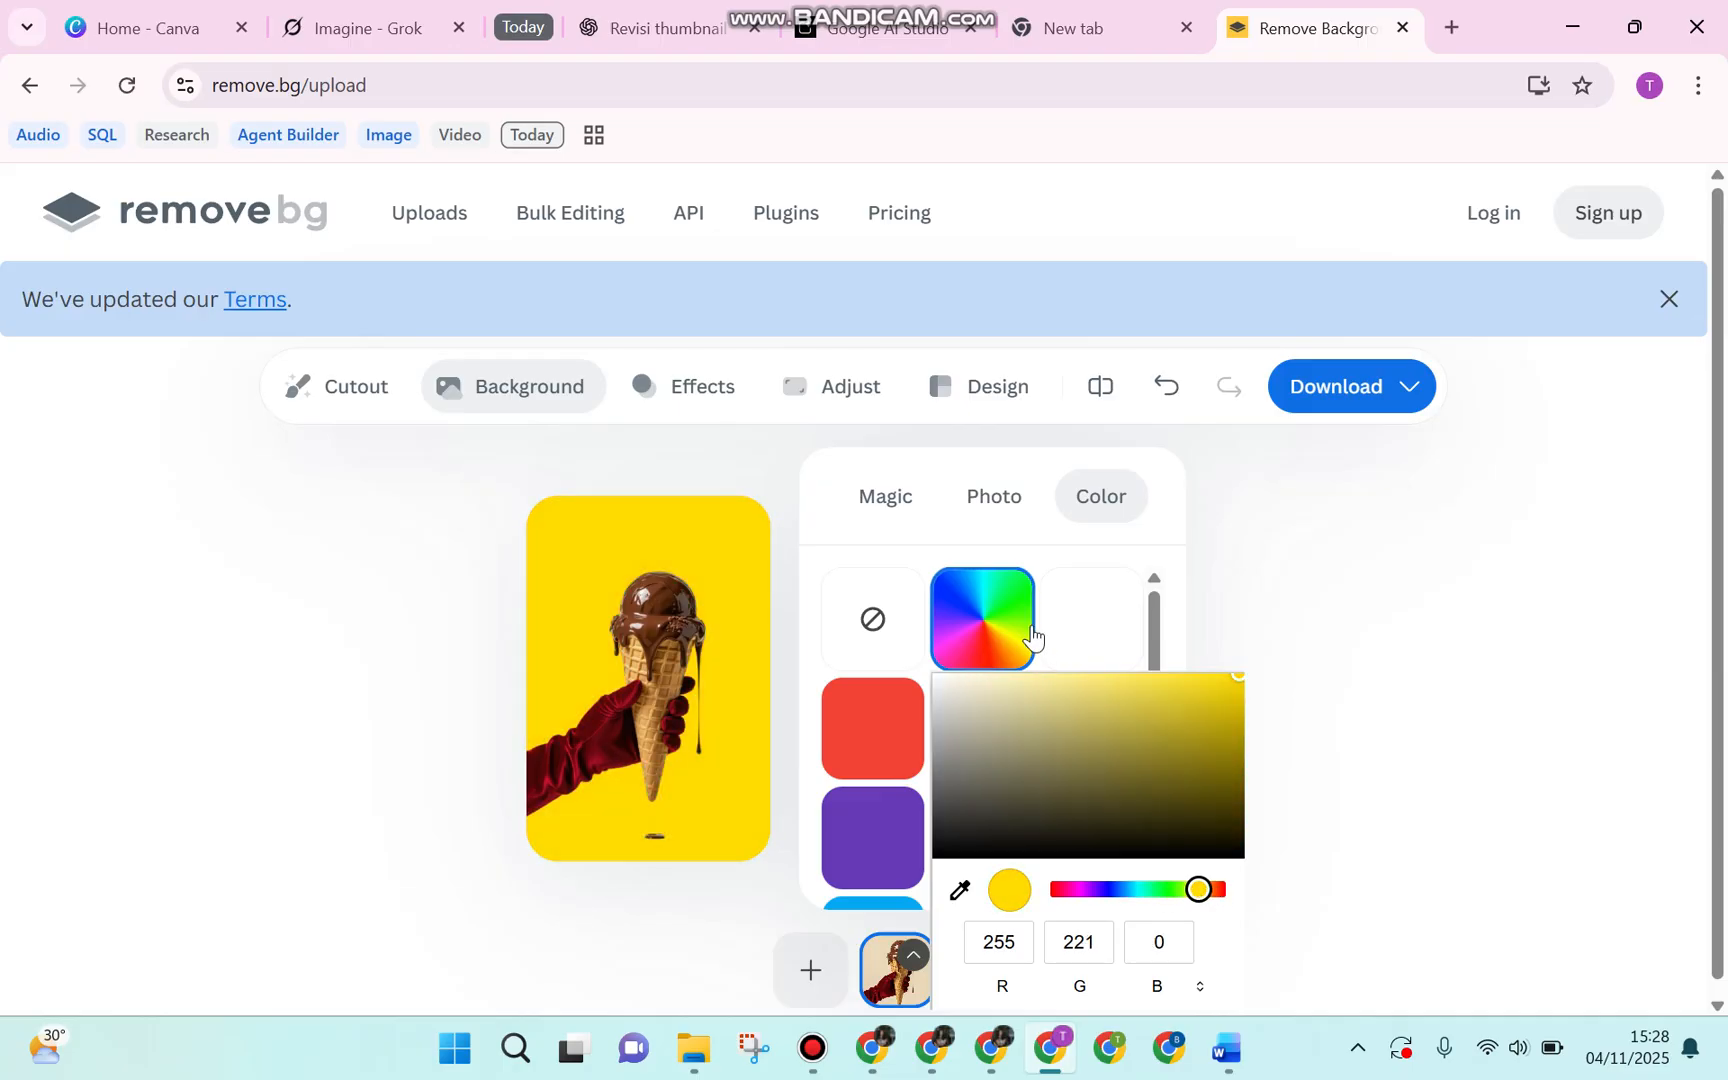
click(950, 526)
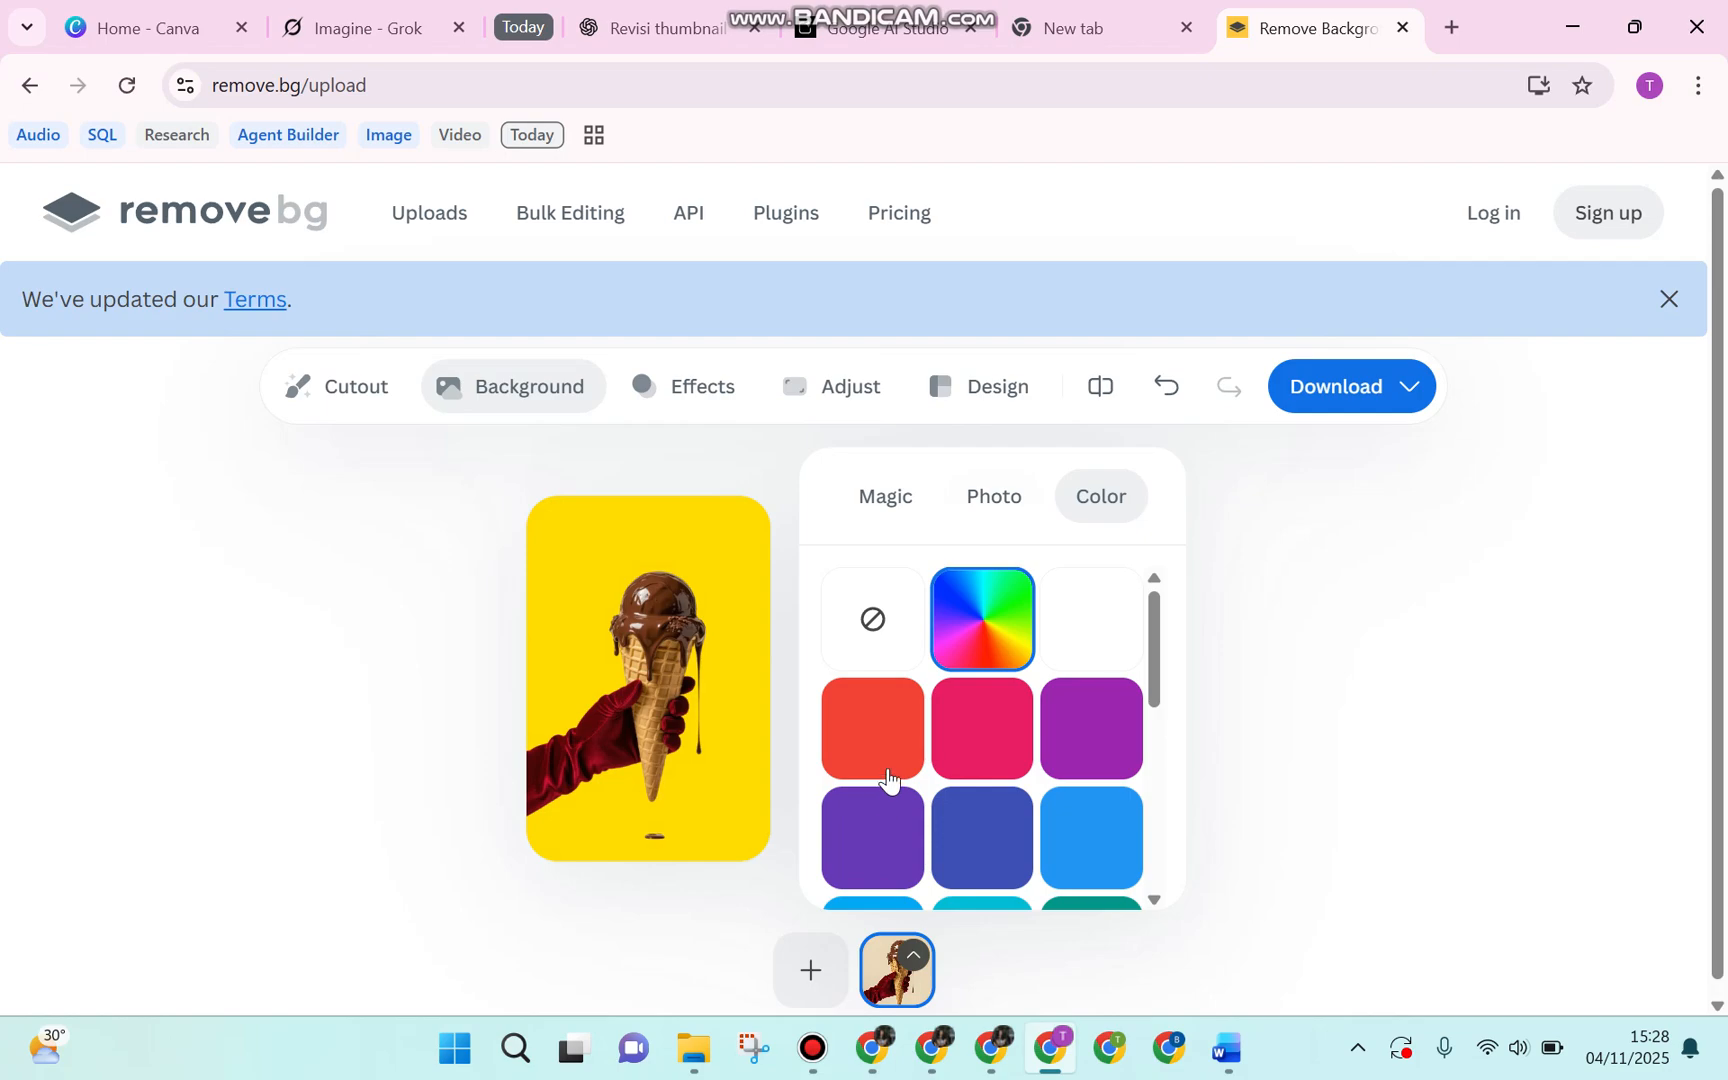
Try the preset red, pink, amber and orange colours as the image background
scroll(882, 724, down, 1)
scroll(884, 733, down, 2)
scroll(884, 733, up, 3)
click(884, 733)
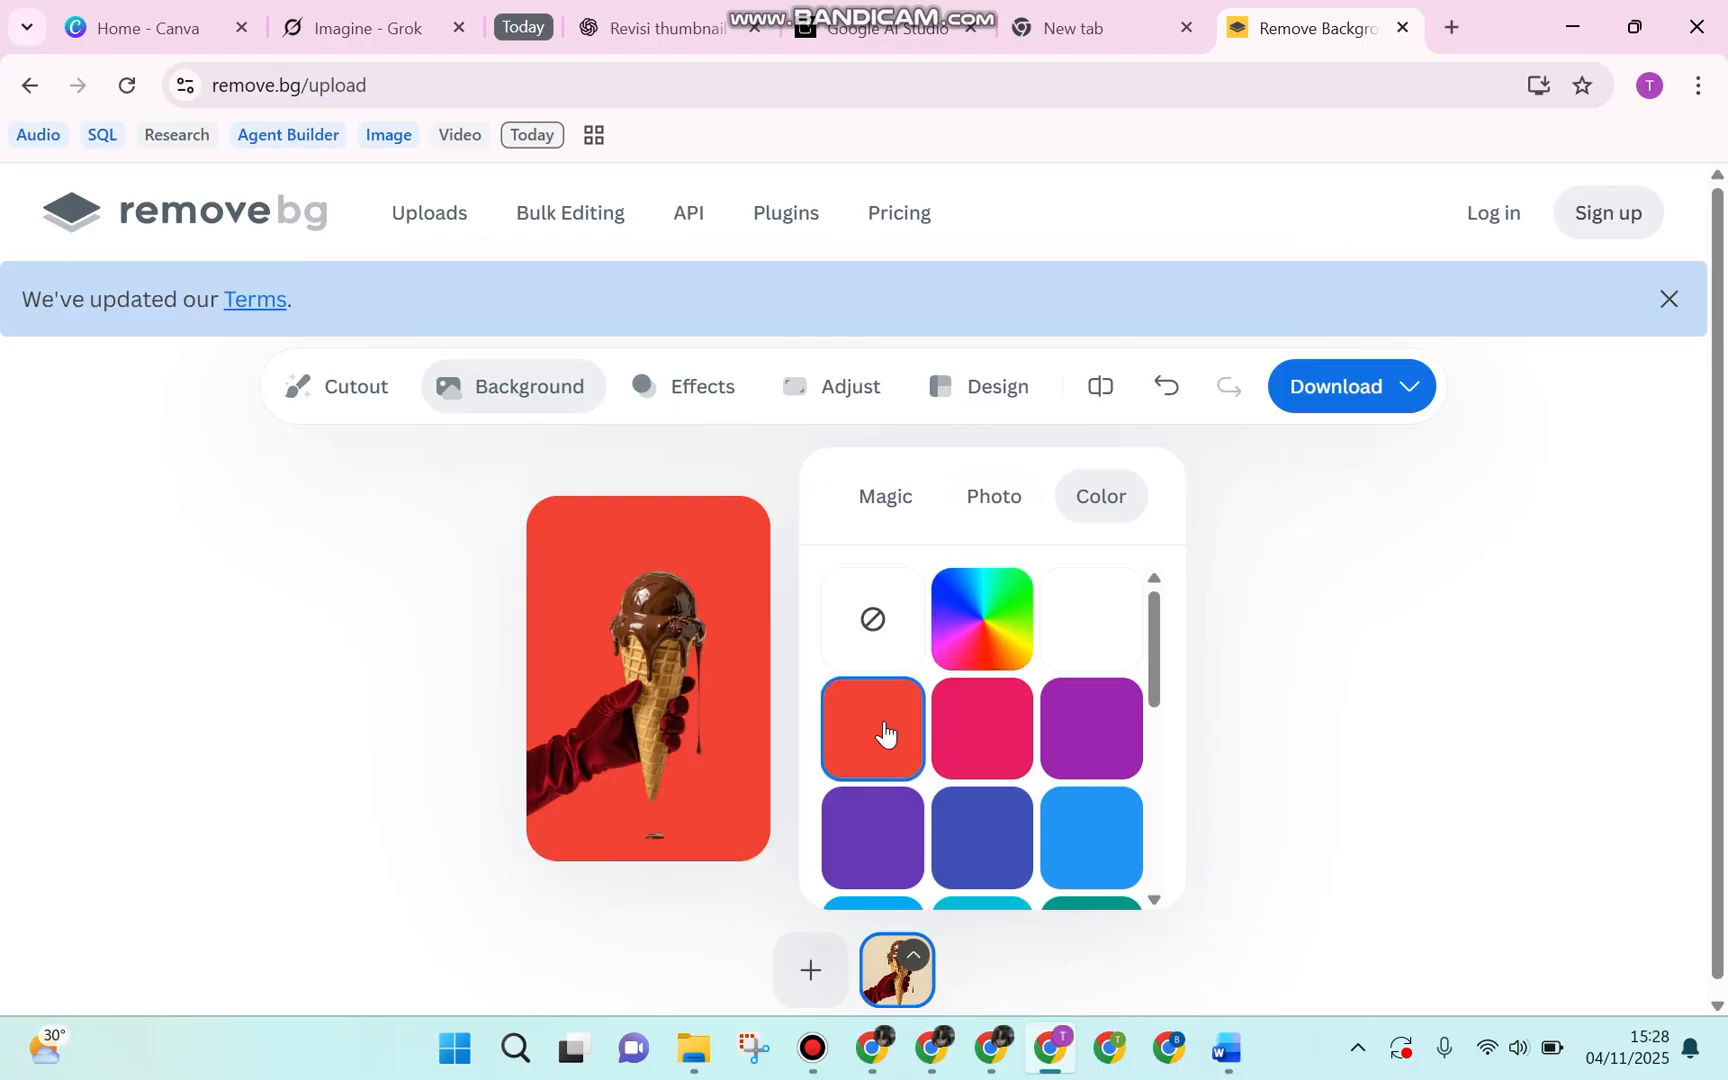
click(986, 752)
scroll(987, 752, down, 2)
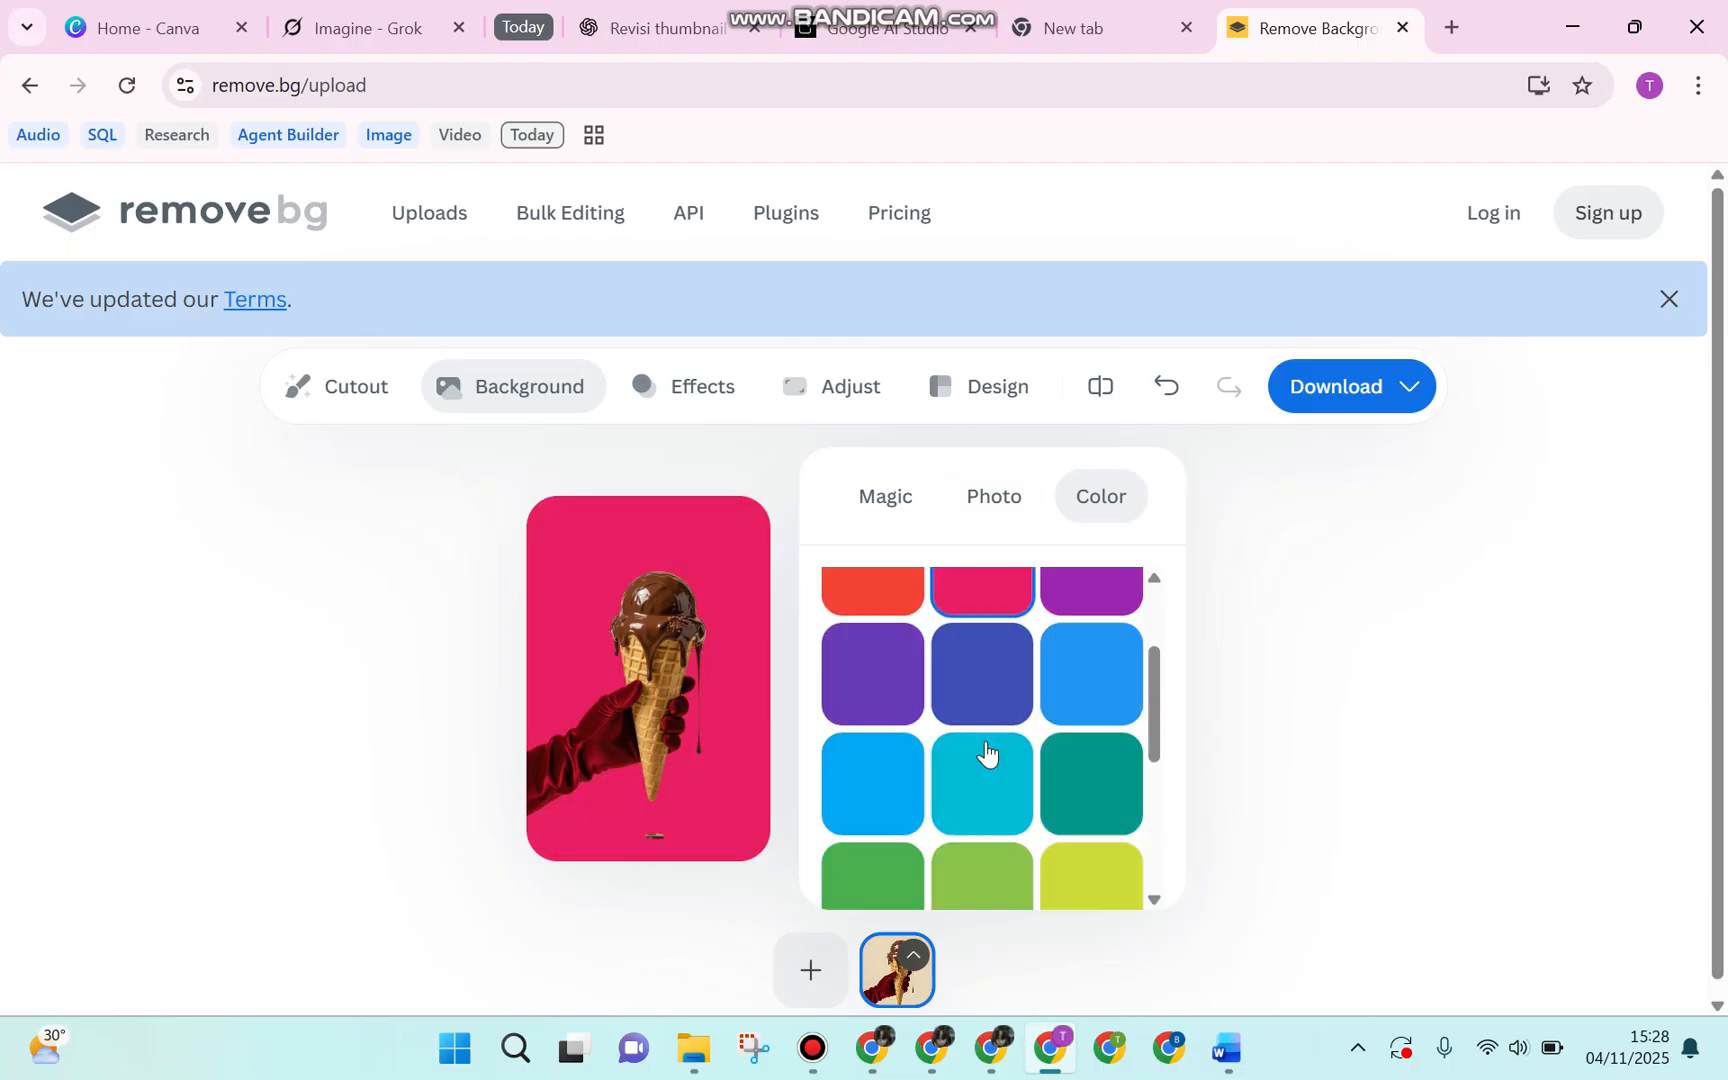
scroll(1000, 755, down, 2)
click(1022, 760)
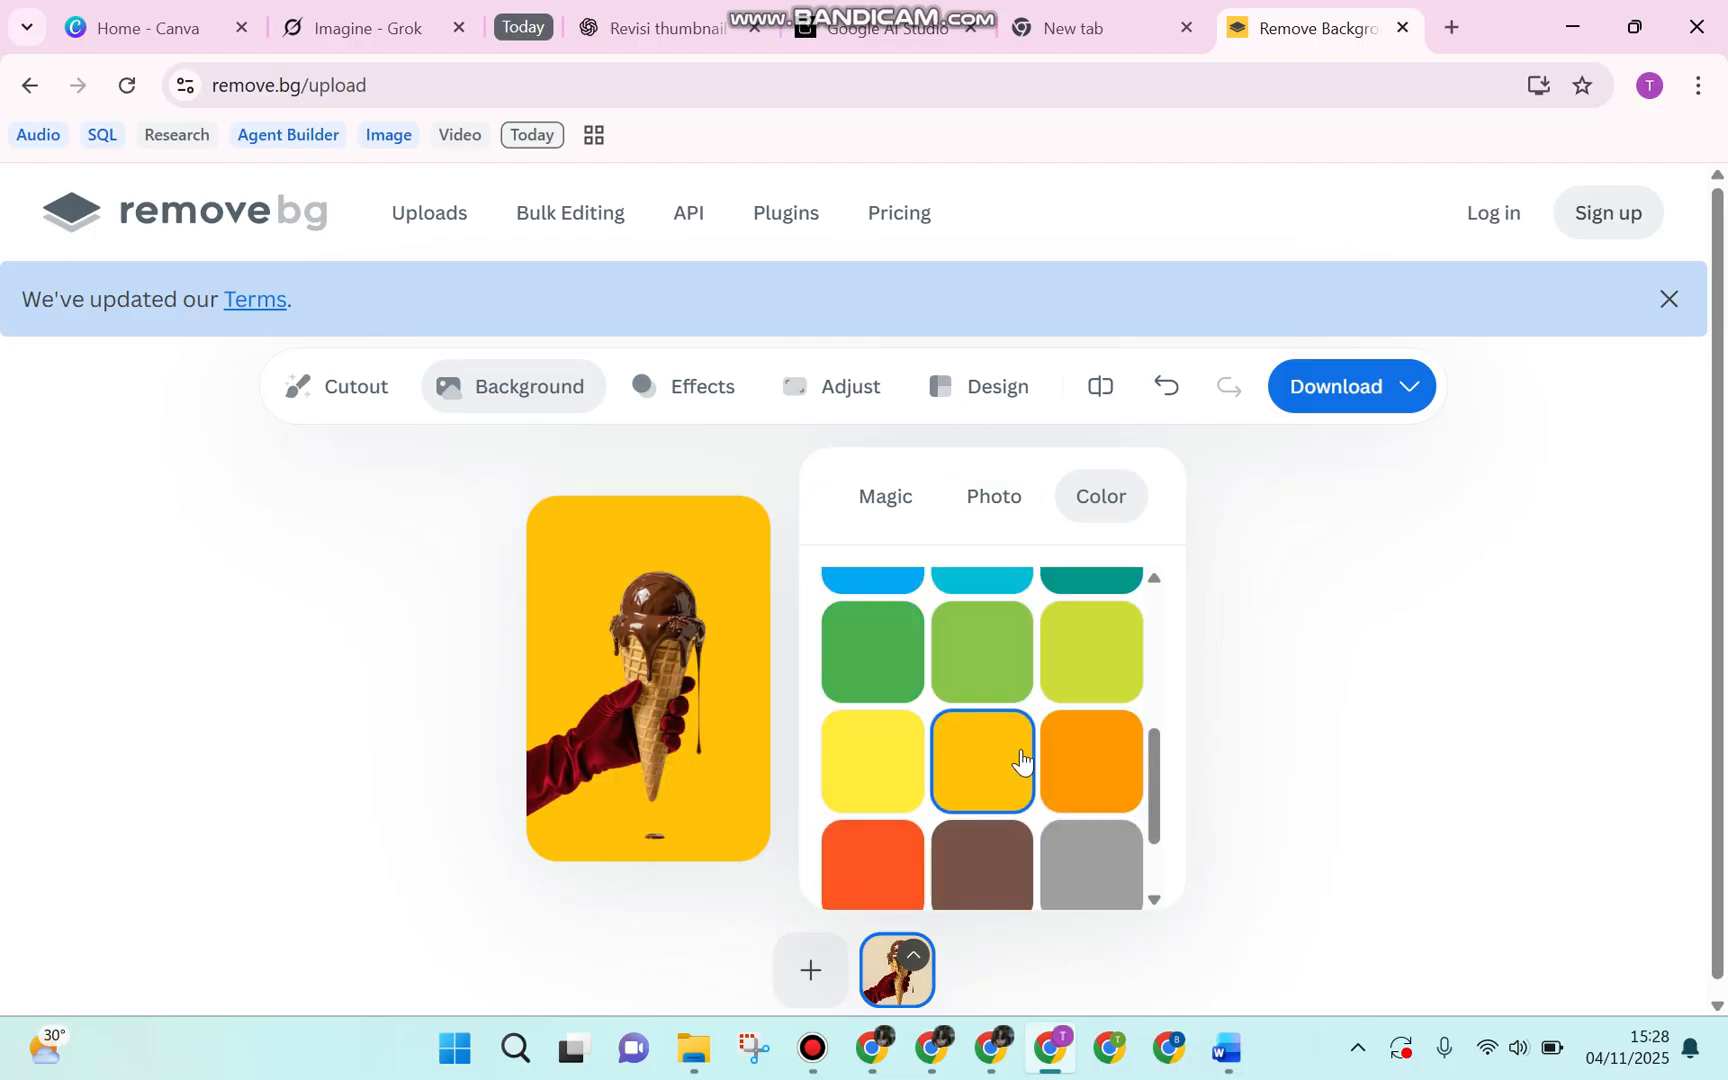
click(1098, 770)
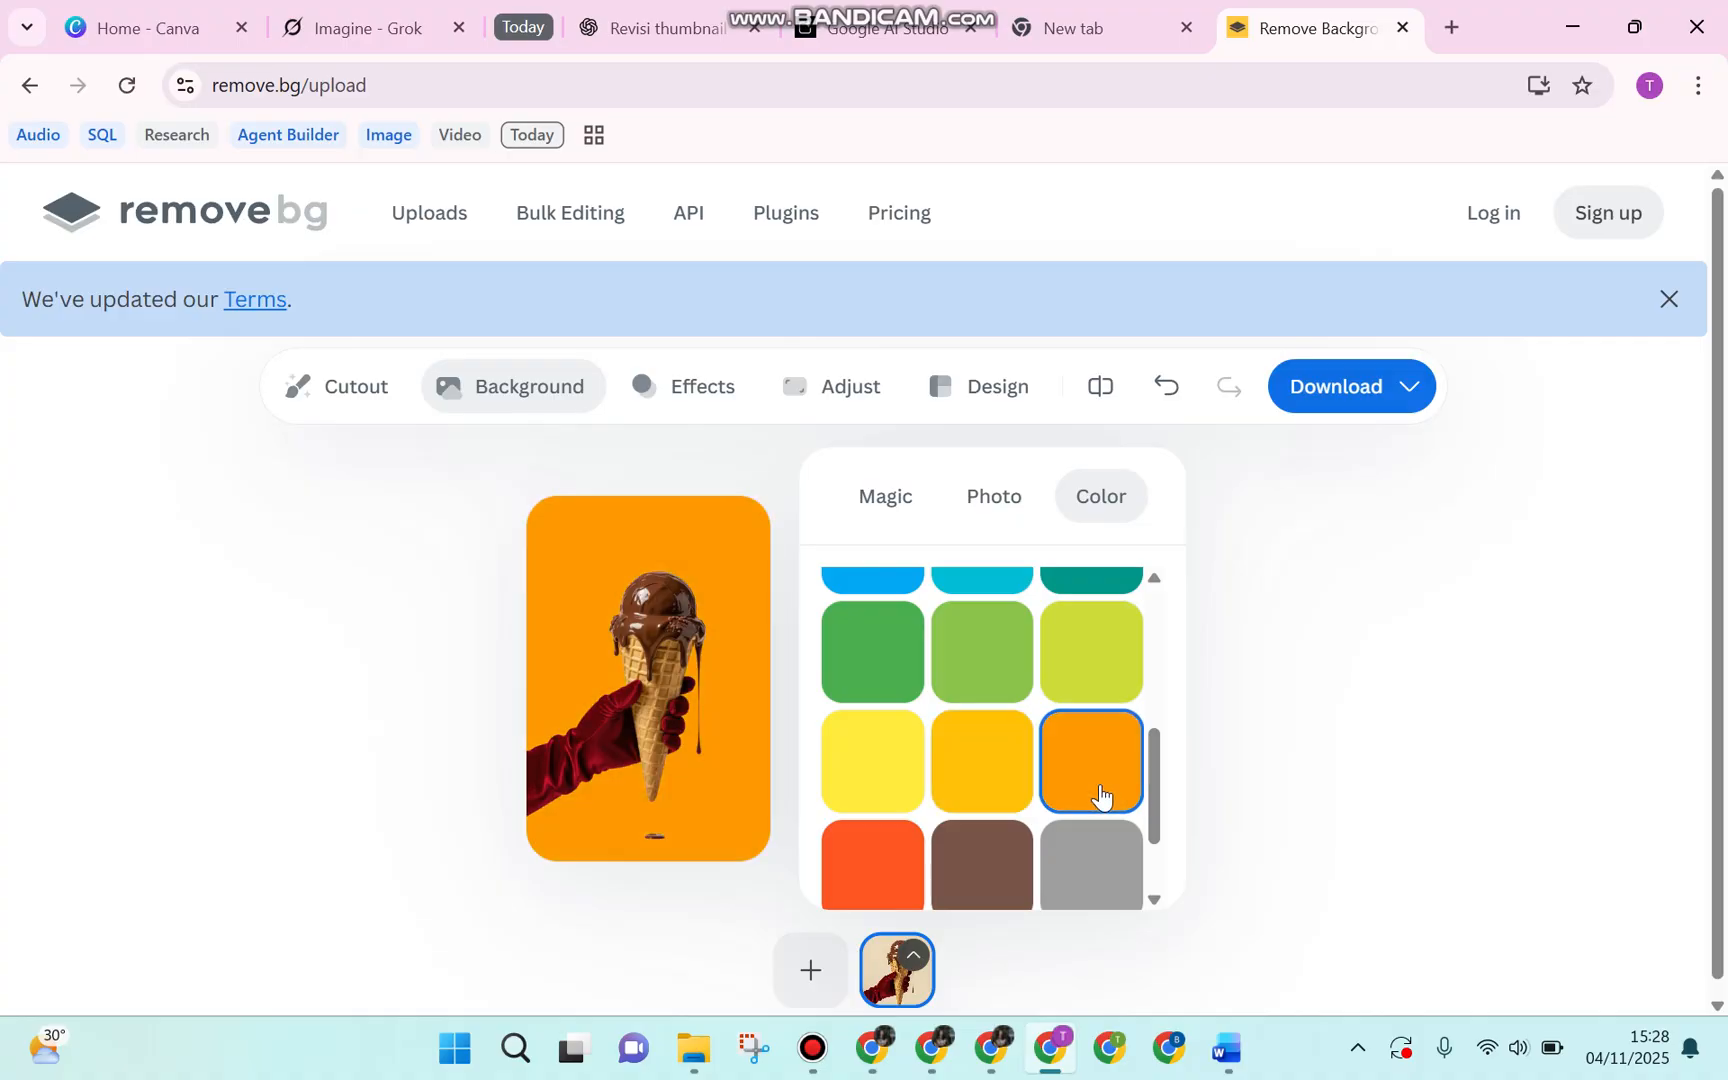
Compare the edited image with the original photo and return to the edited version
click(1097, 390)
click(1097, 390)
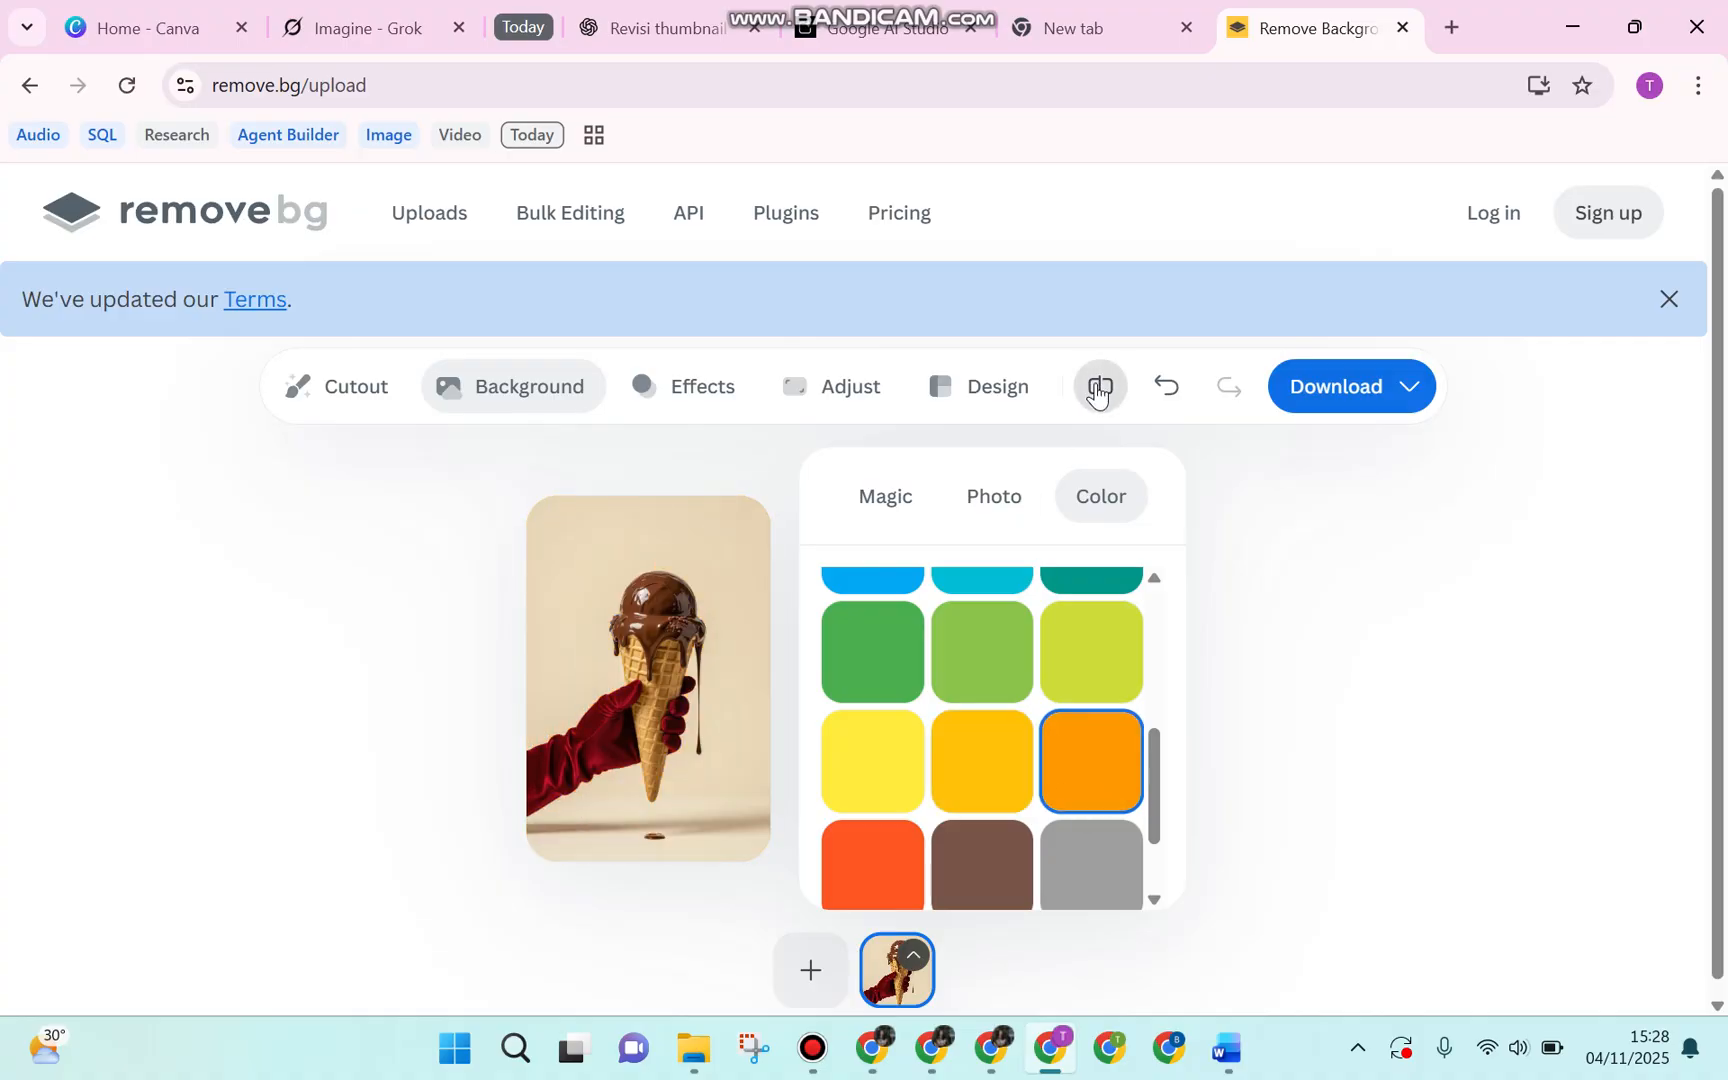
click(1097, 390)
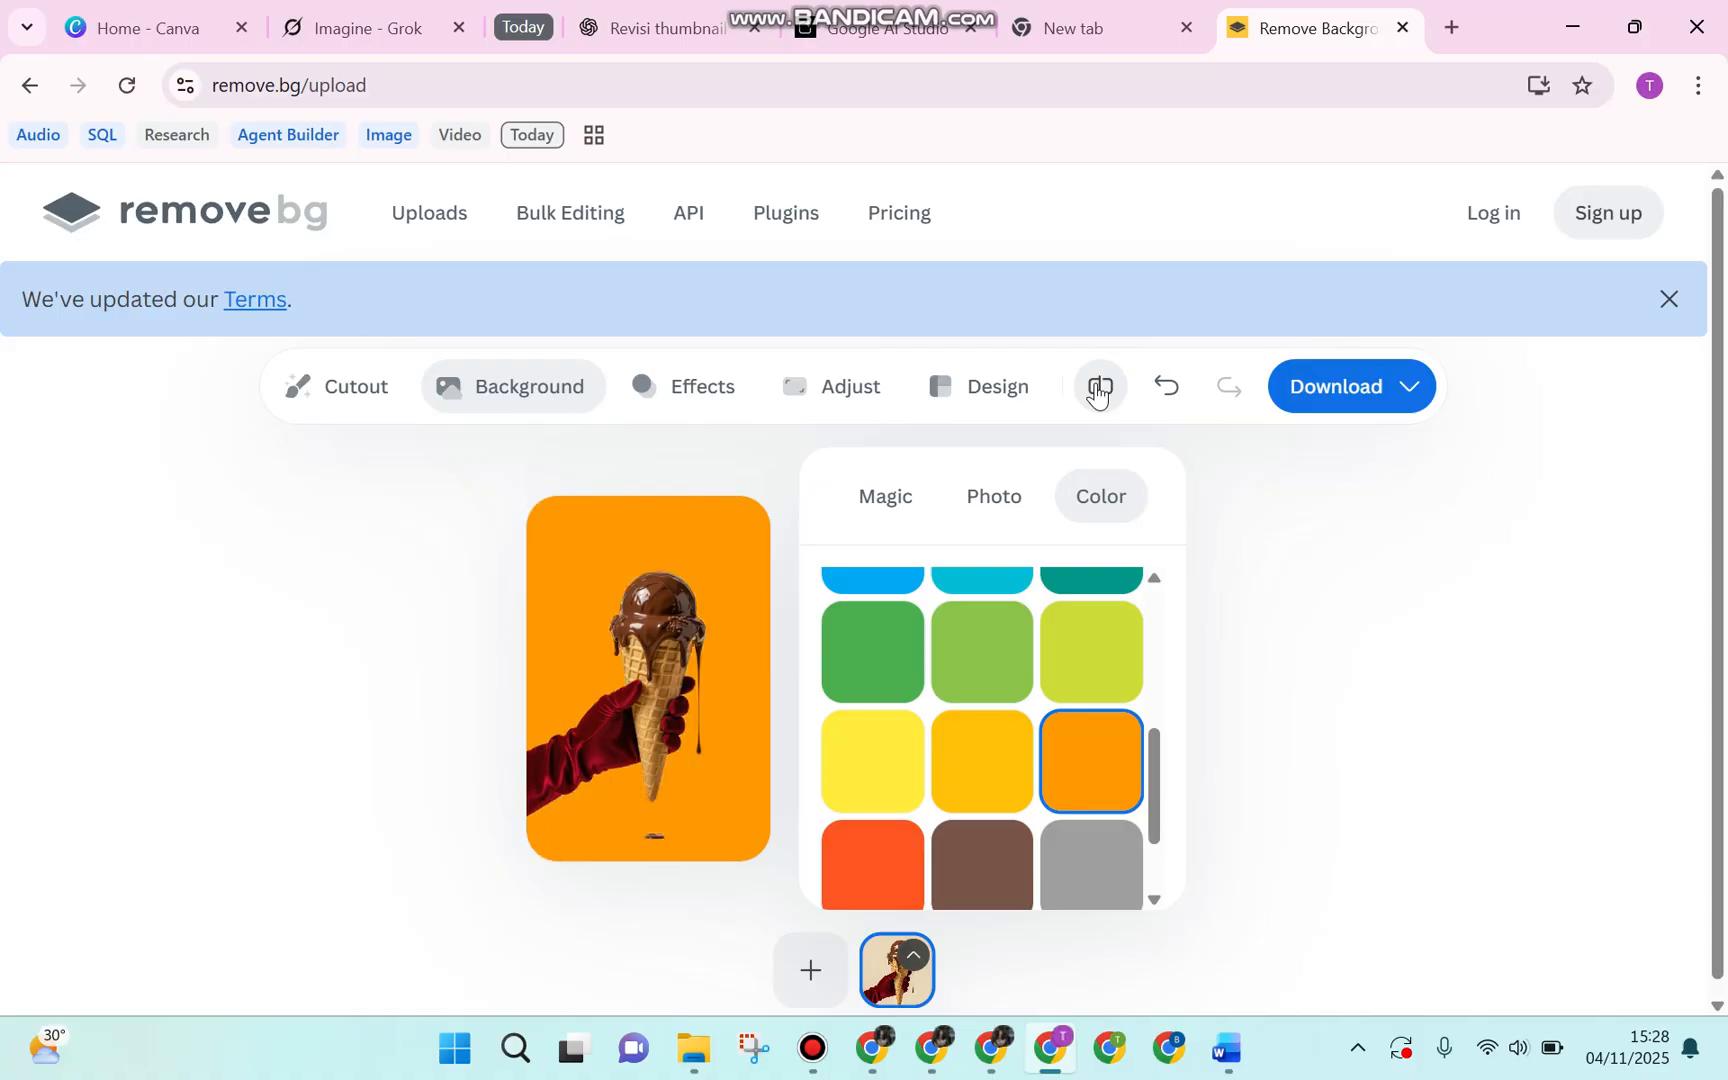
Clear the background colour to transparent and set the background to the preset grey
scroll(967, 640, up, 3)
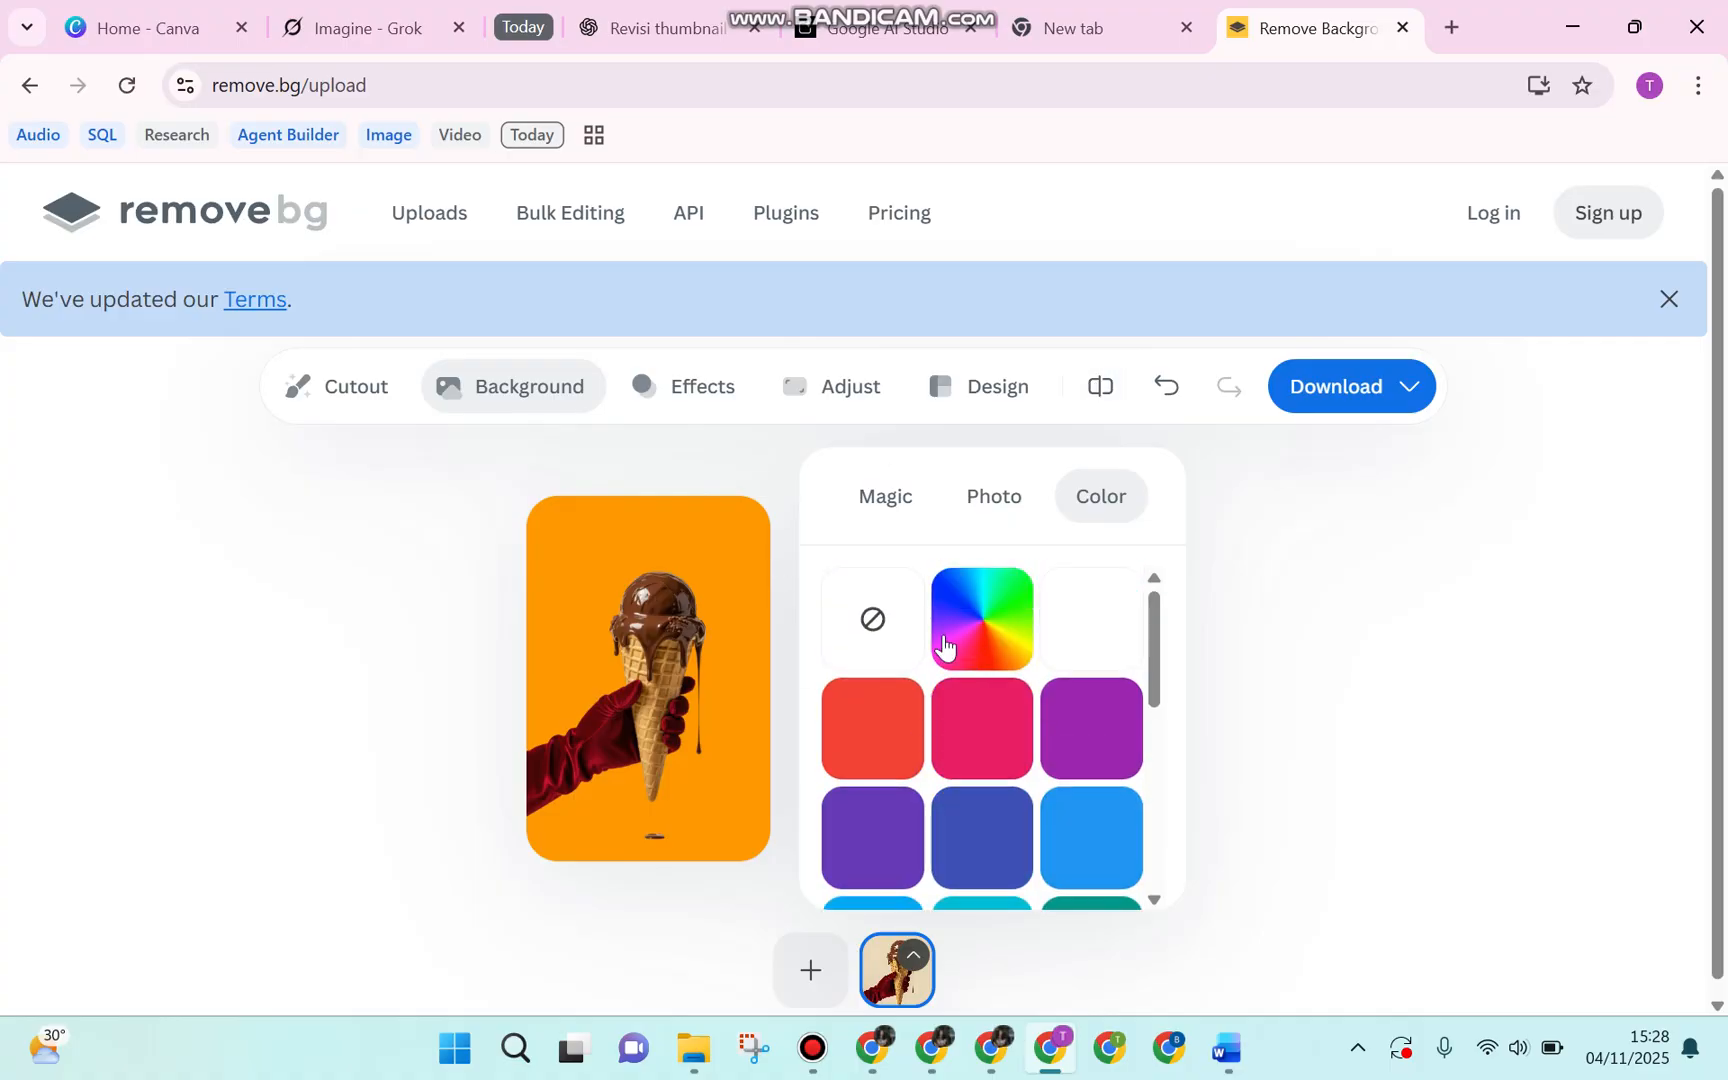
click(895, 612)
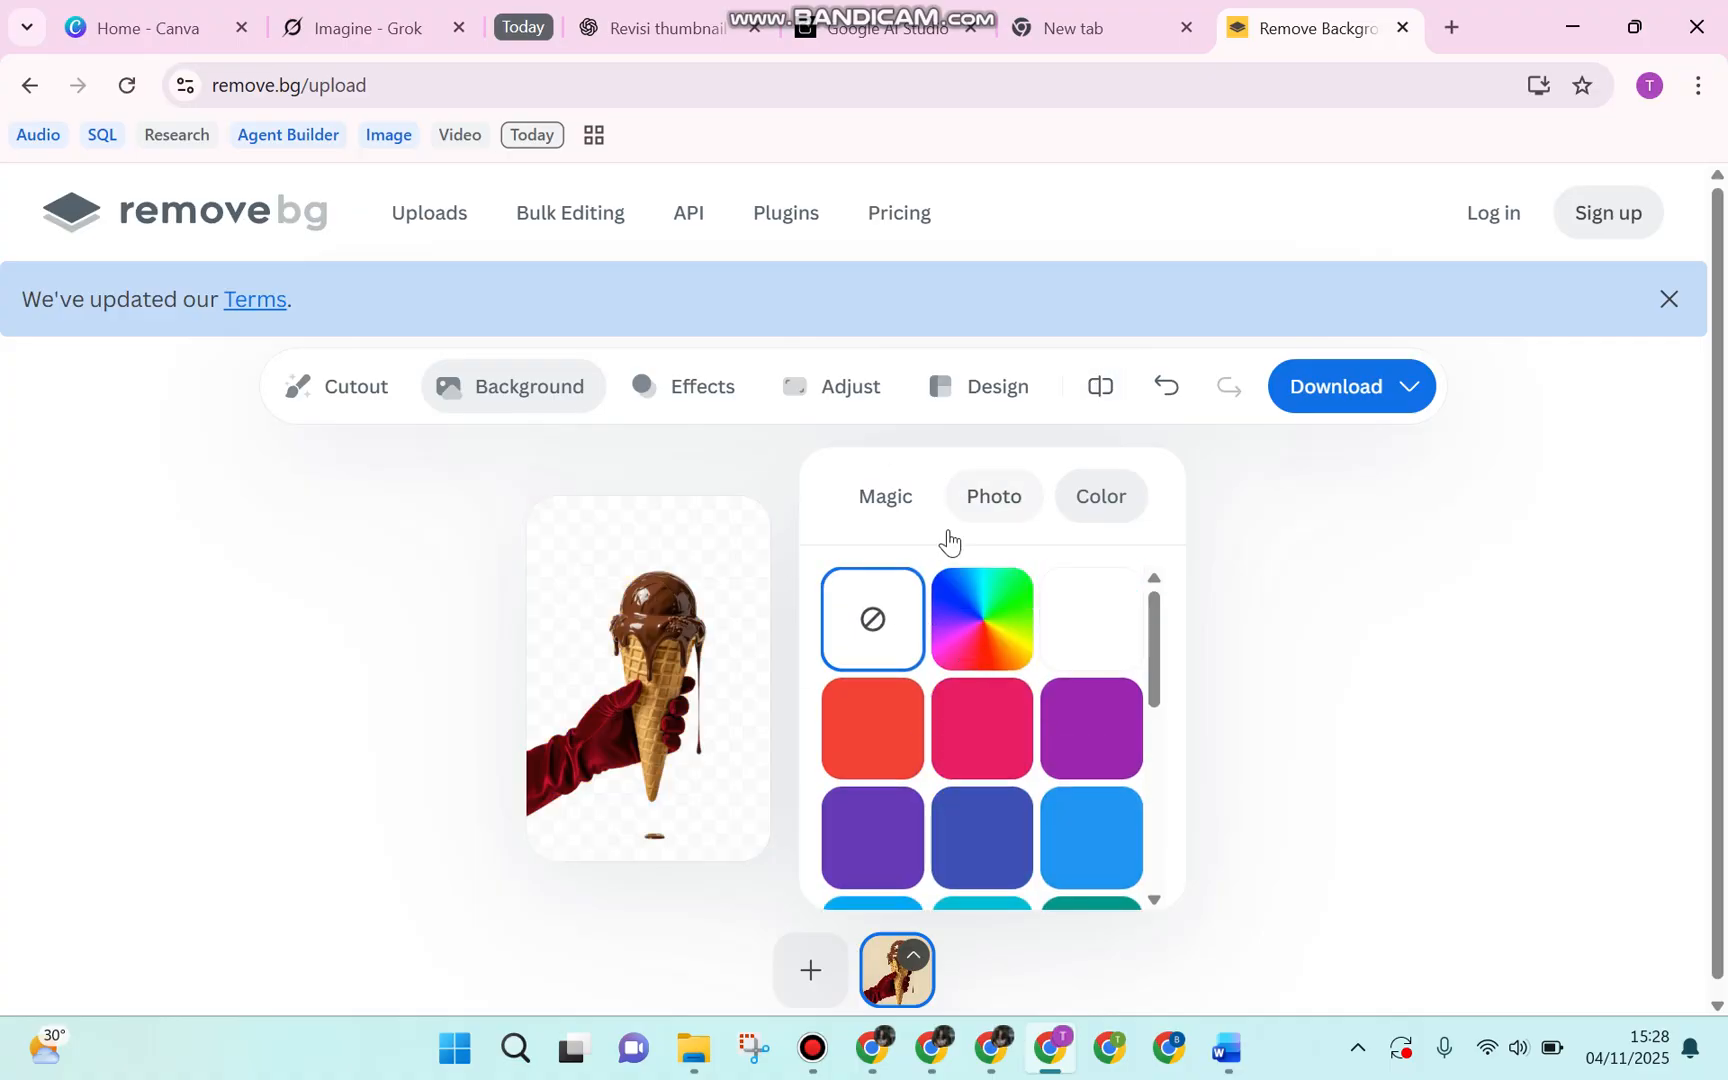
scroll(1000, 785, down, 5)
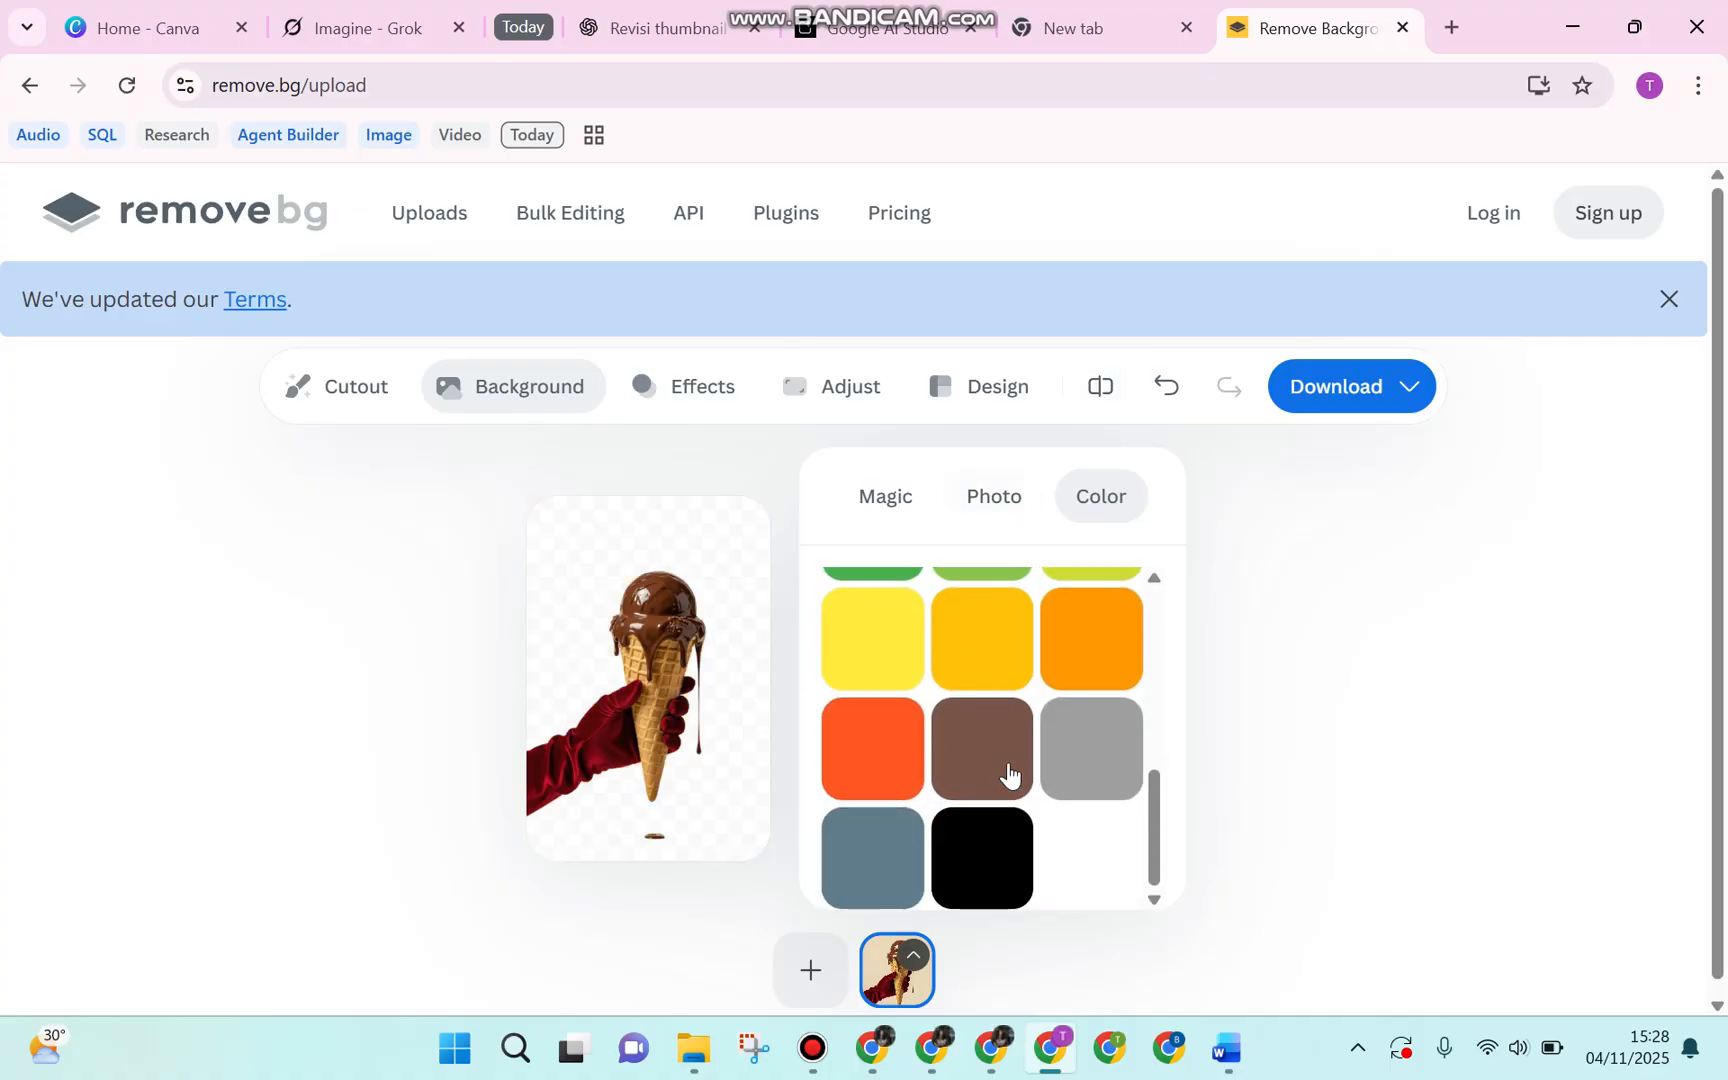
click(1095, 747)
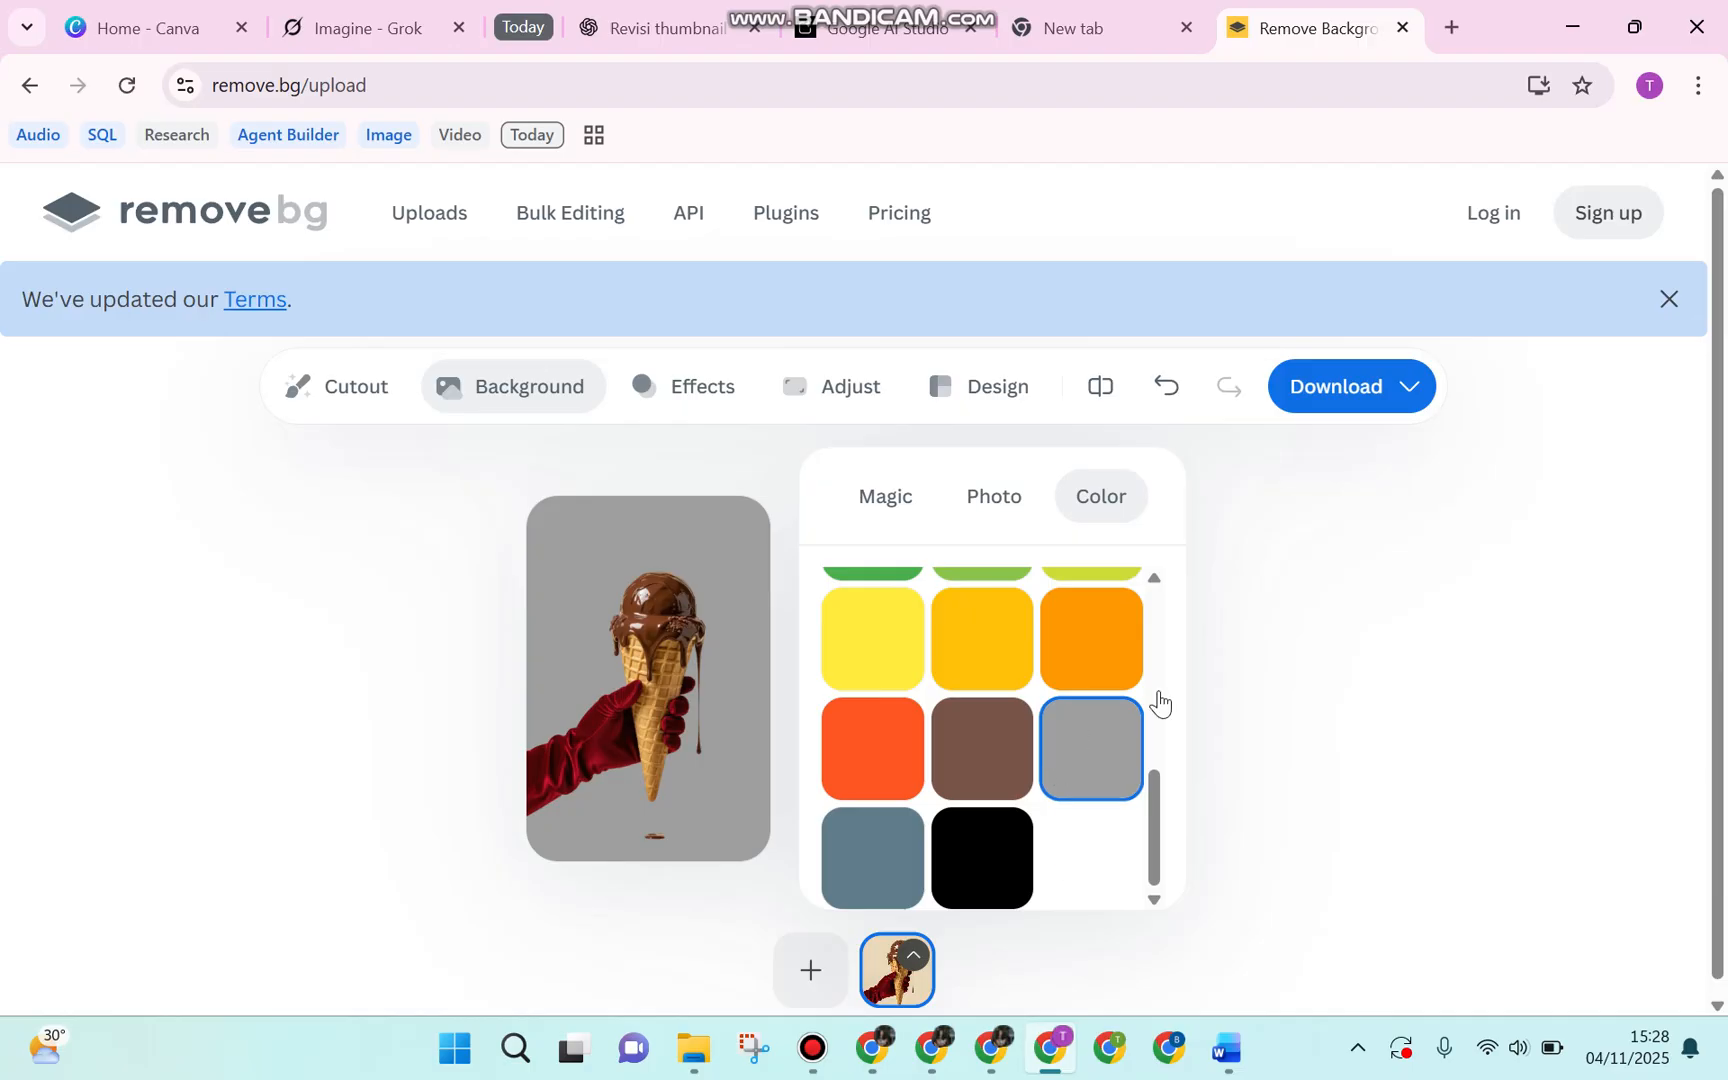
Download the free 408 x 612 preview version of the image and open the downloaded file
click(1395, 394)
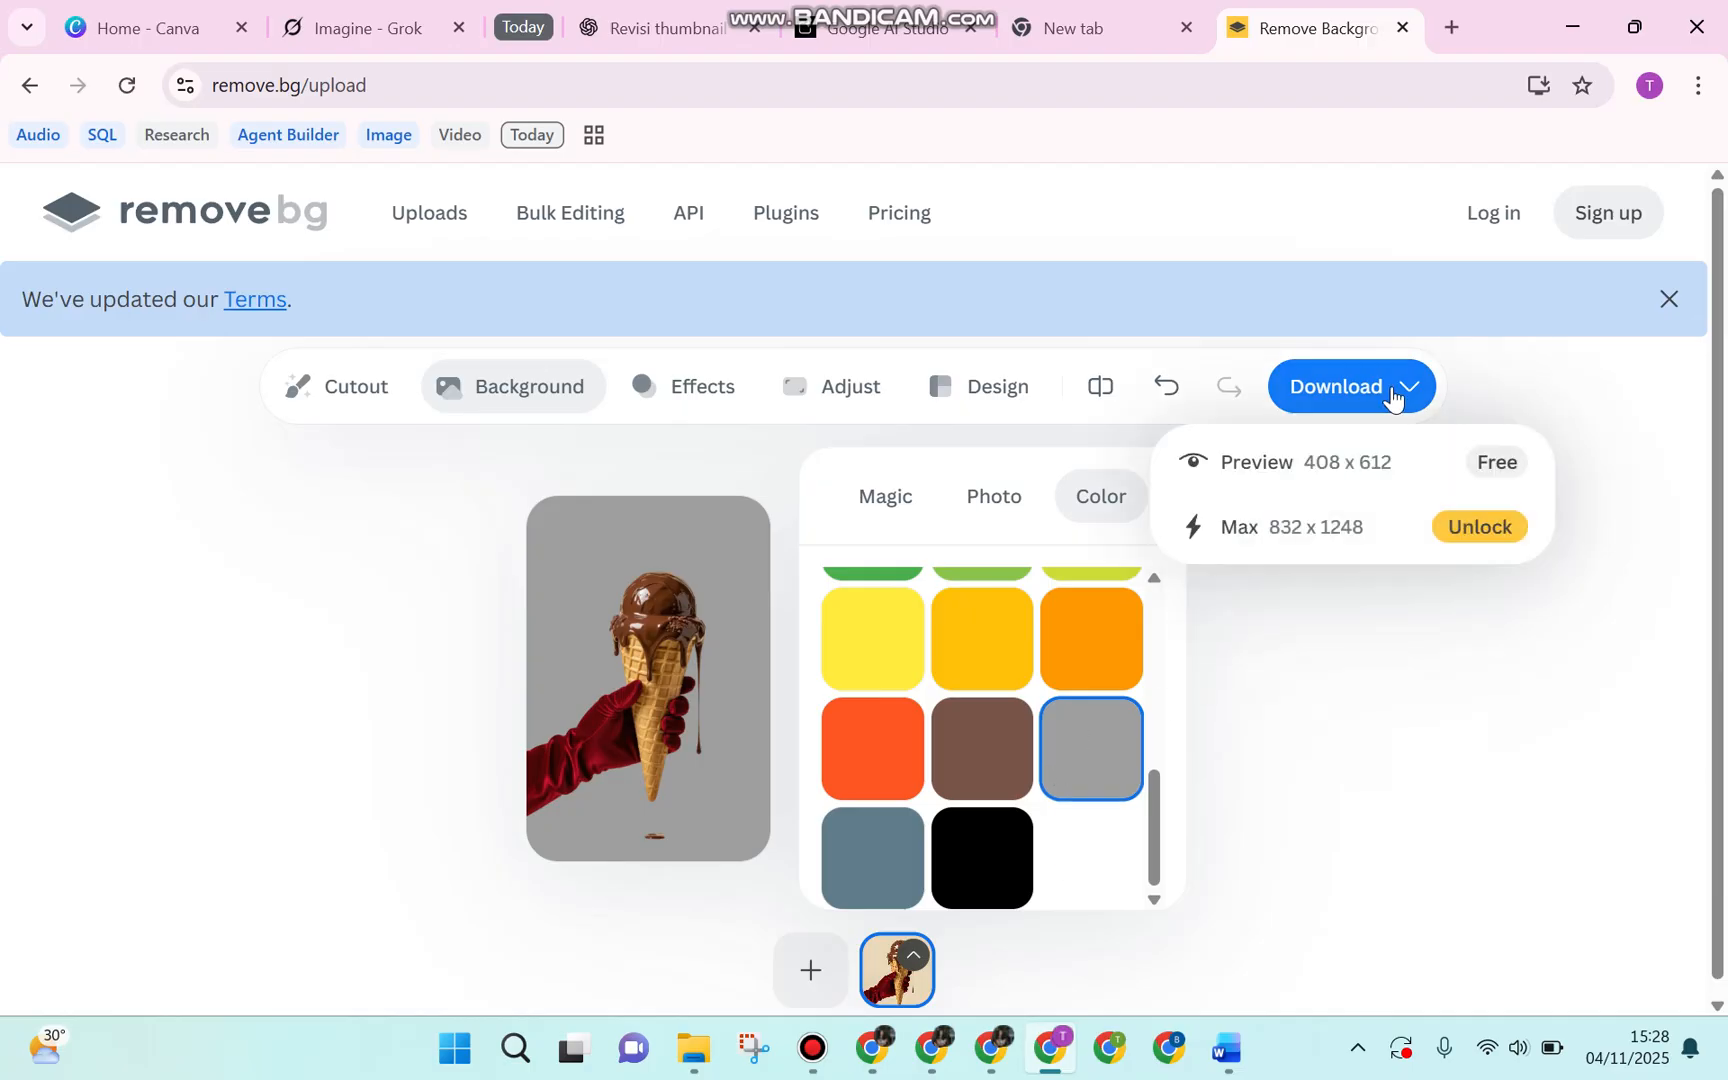
click(1283, 470)
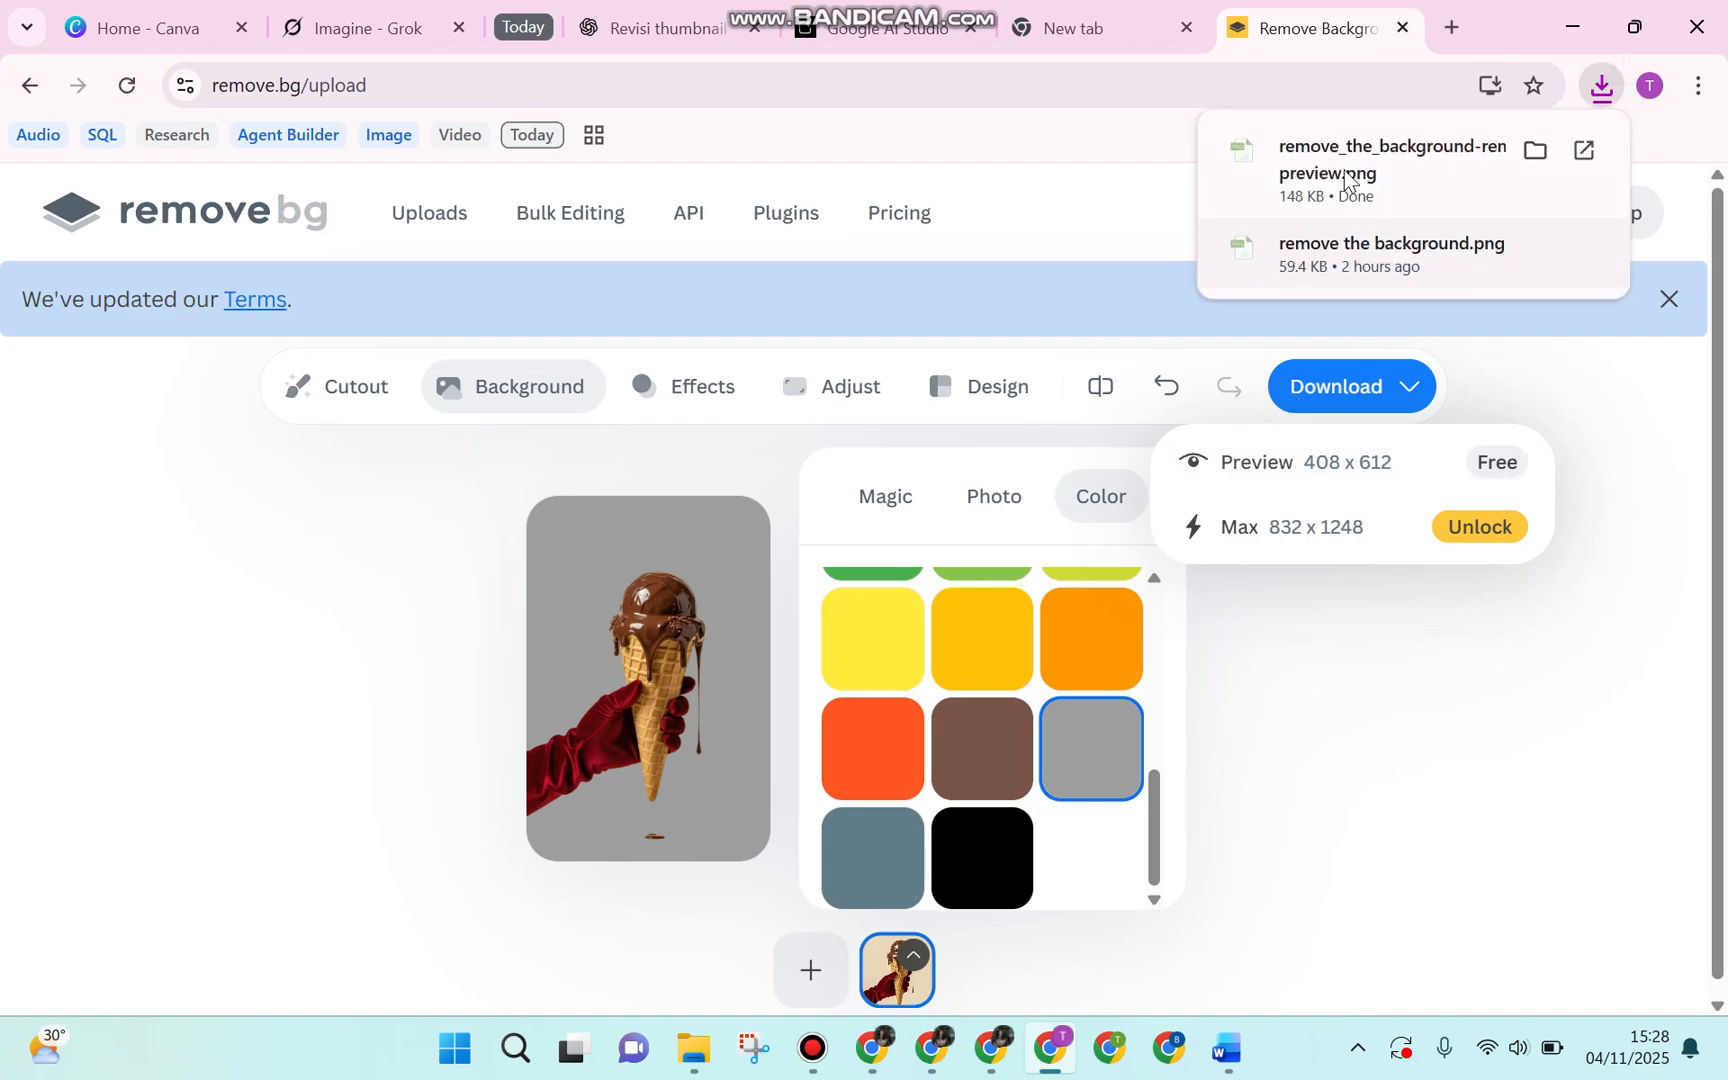
click(1318, 172)
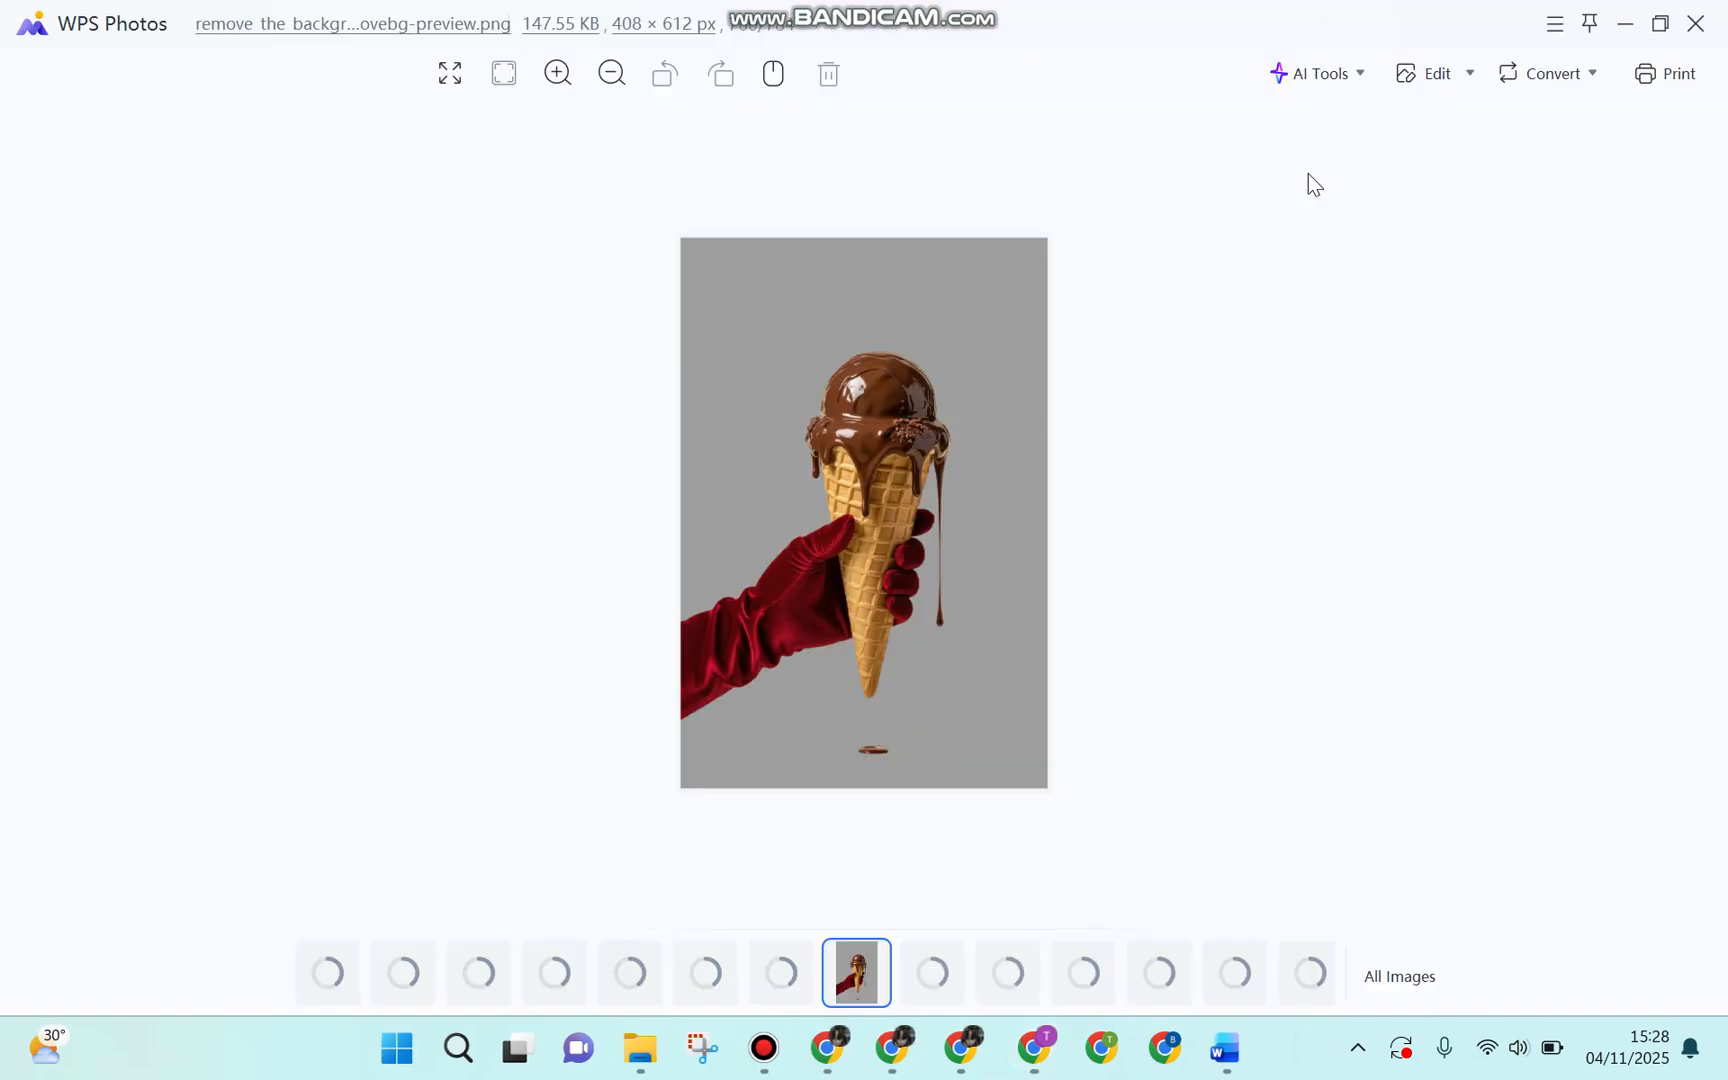
Zoom in on the downloaded image to examine the cutout quality, and return to the remove.bg page in Chrome
scroll(819, 528, up, 5)
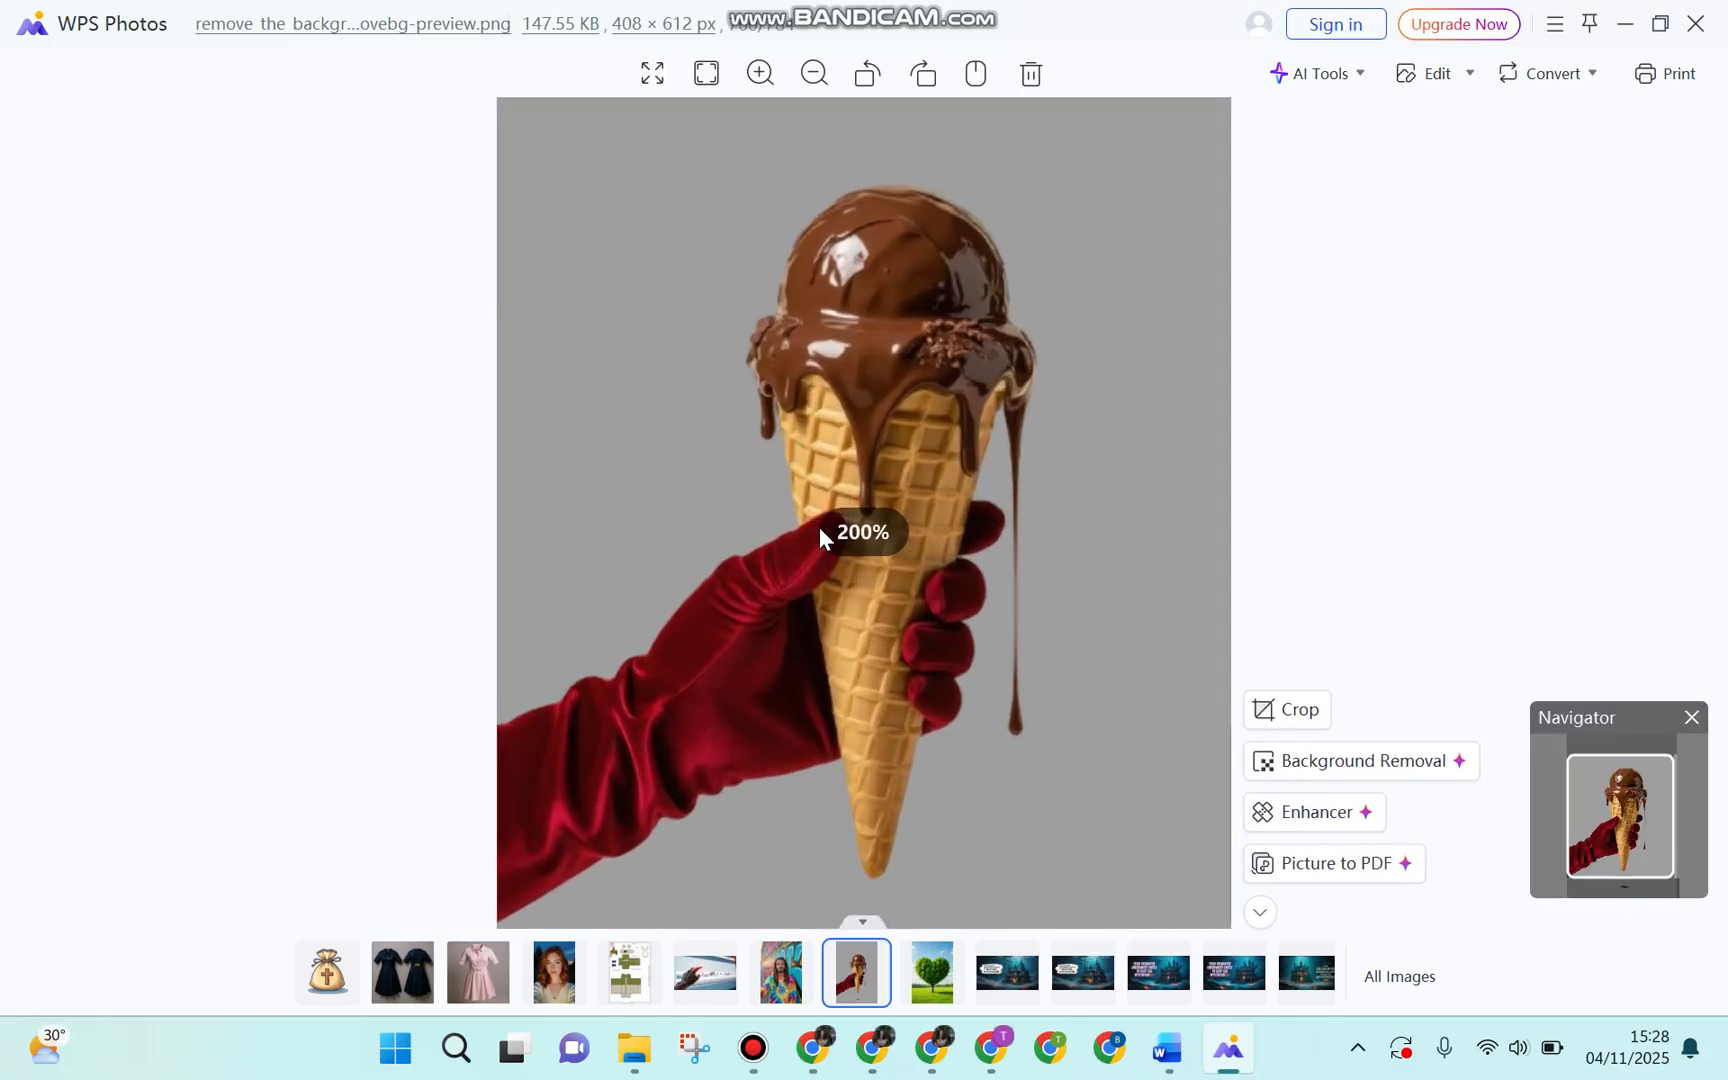
scroll(950, 614, up, 1)
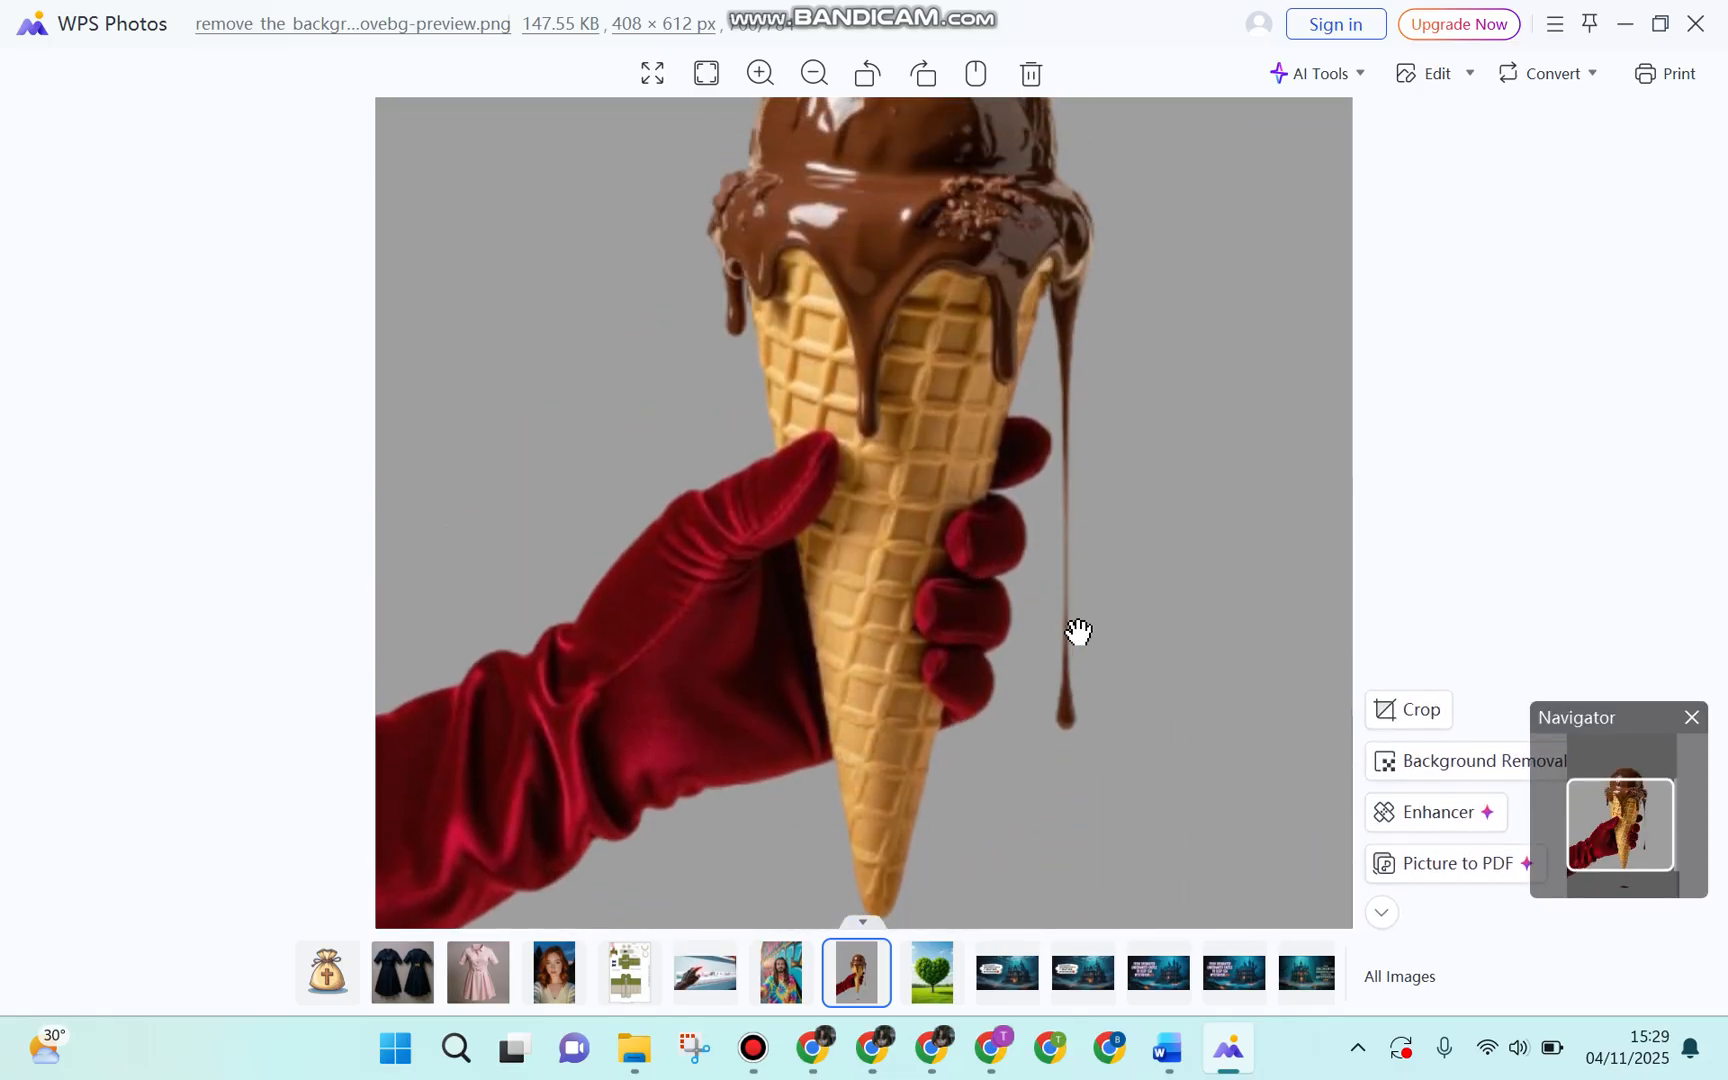
mouse_move(991, 1047)
click(992, 900)
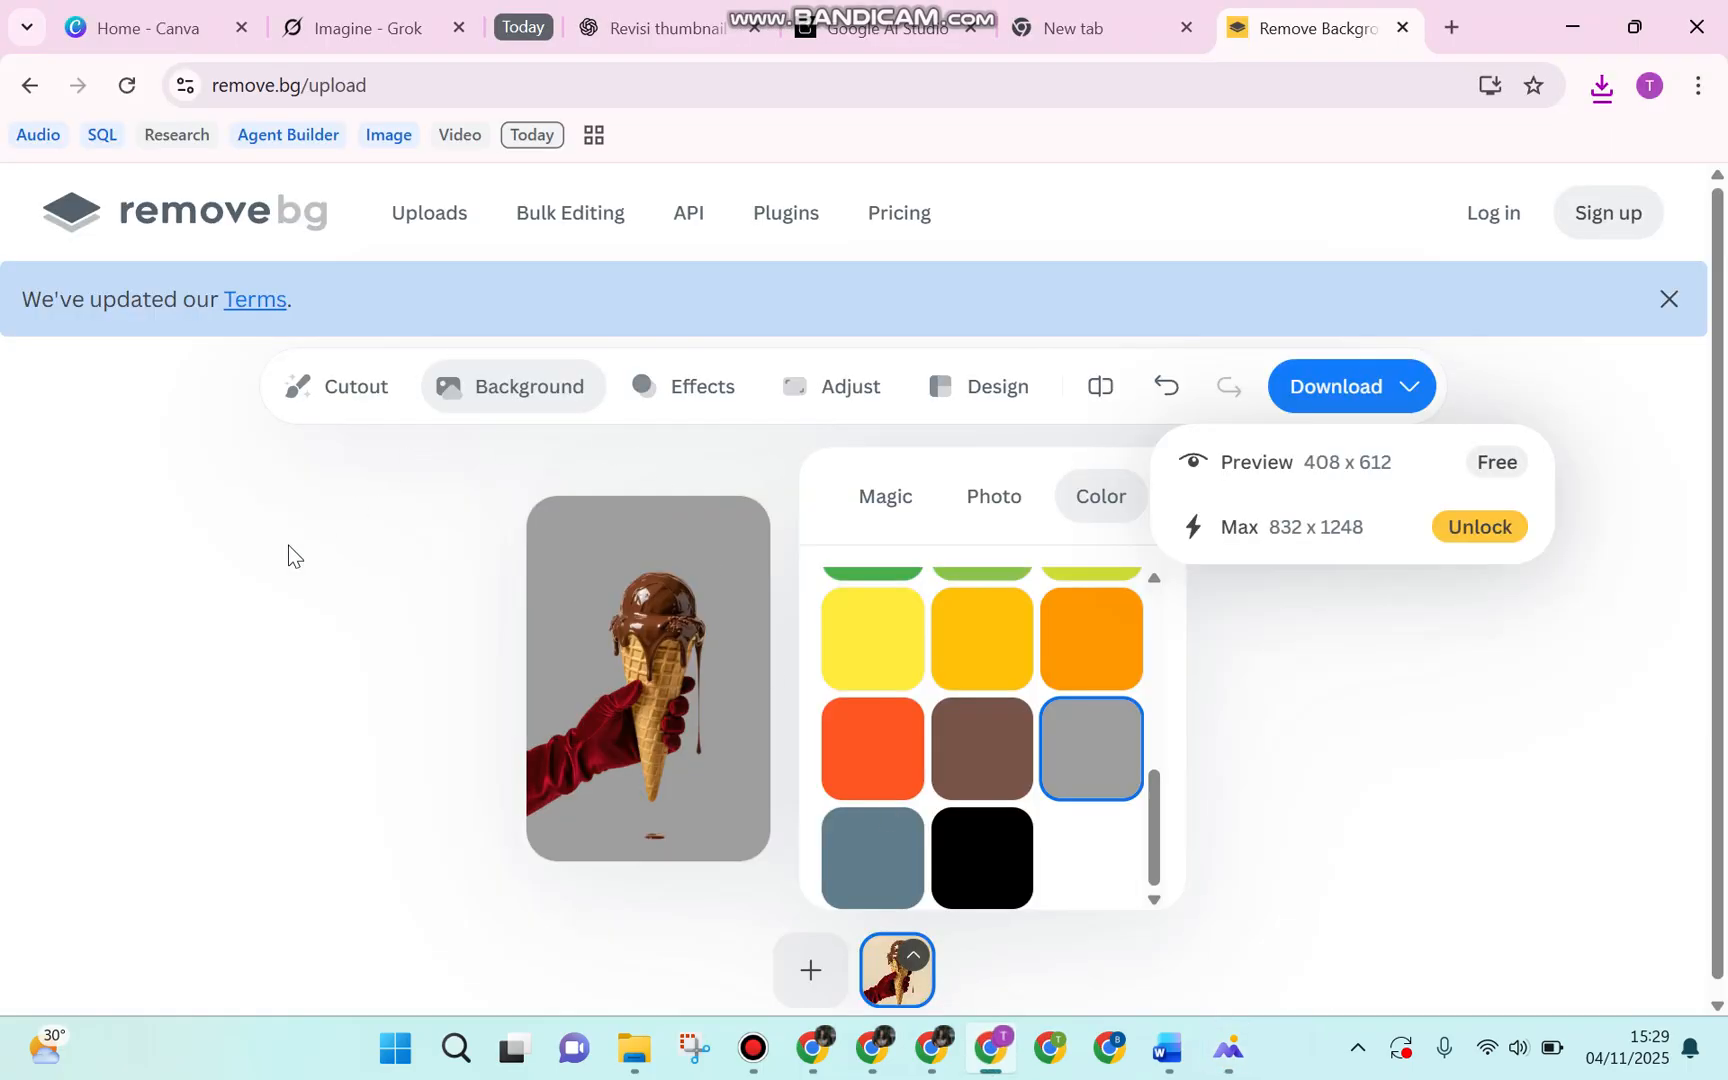